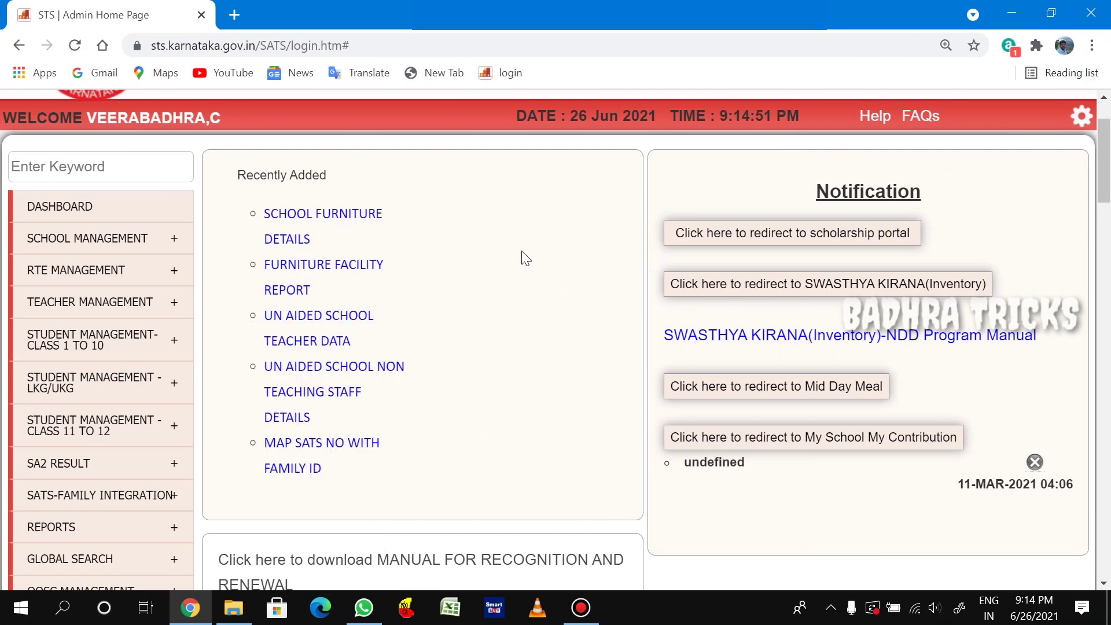
Open the Individual Student TC Issue page from the transfer certificate options for class 1 to 10 student management
{"action": "mouse_move", "coordinate": [73, 351]}
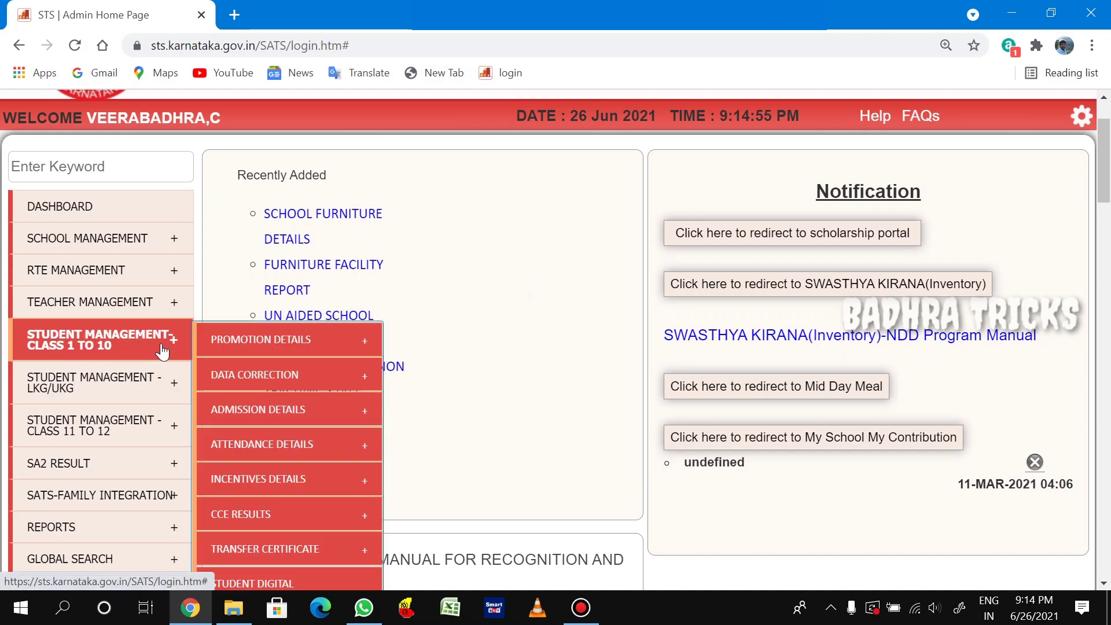
{"action": "scroll", "coordinate": [261, 359], "scroll_direction": "down", "scroll_amount": 1}
{"action": "mouse_move", "coordinate": [316, 399]}
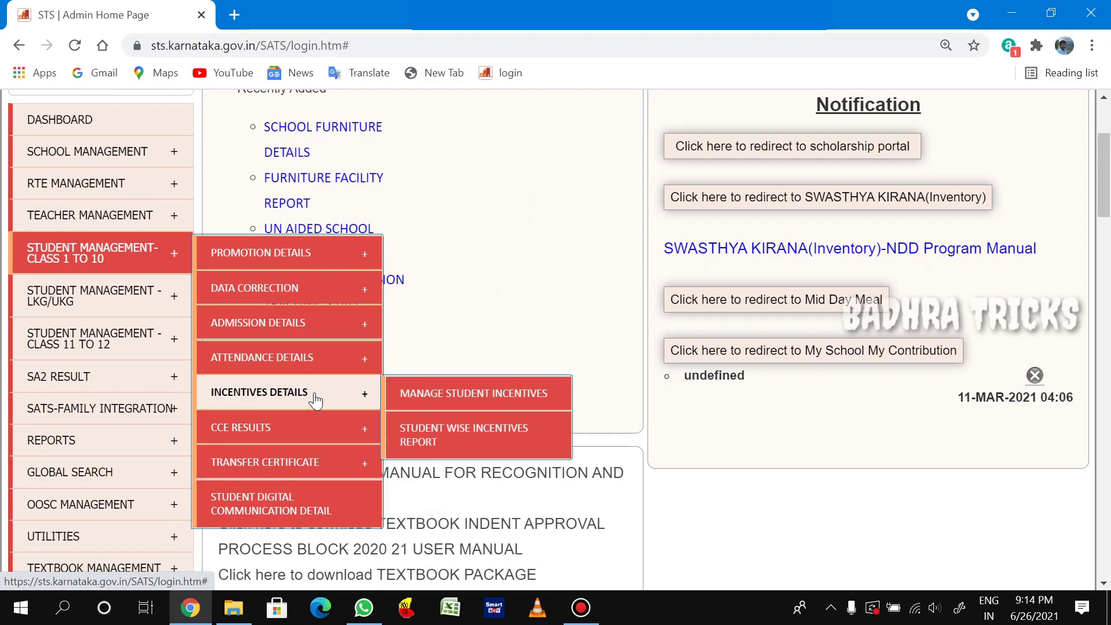
{"action": "mouse_move", "coordinate": [314, 474]}
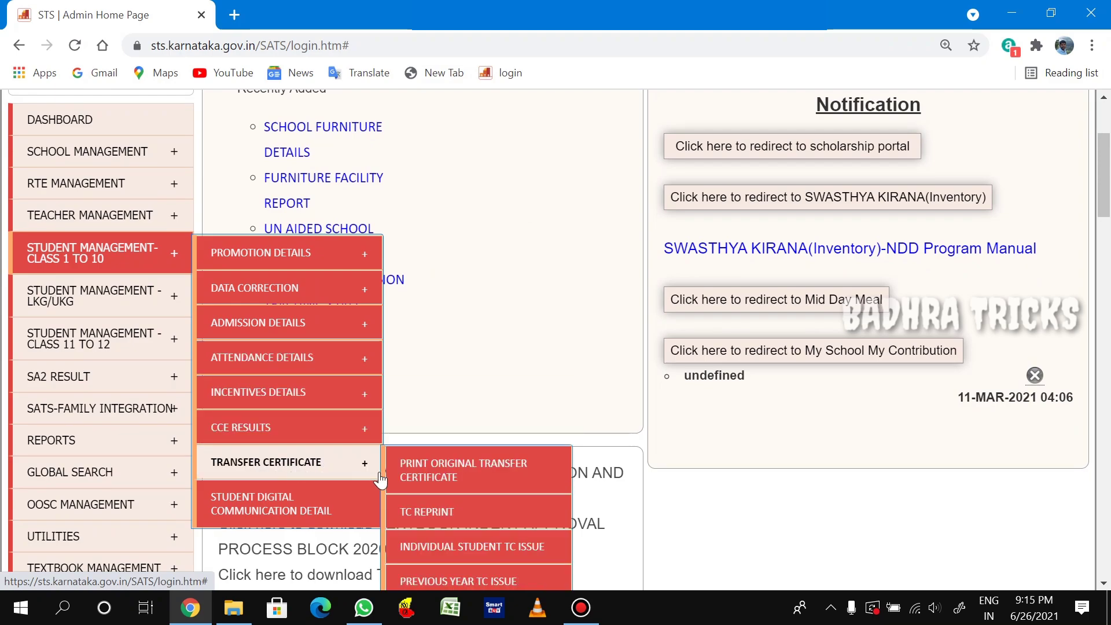
{"action": "scroll", "coordinate": [477, 480], "scroll_direction": "down", "scroll_amount": 1}
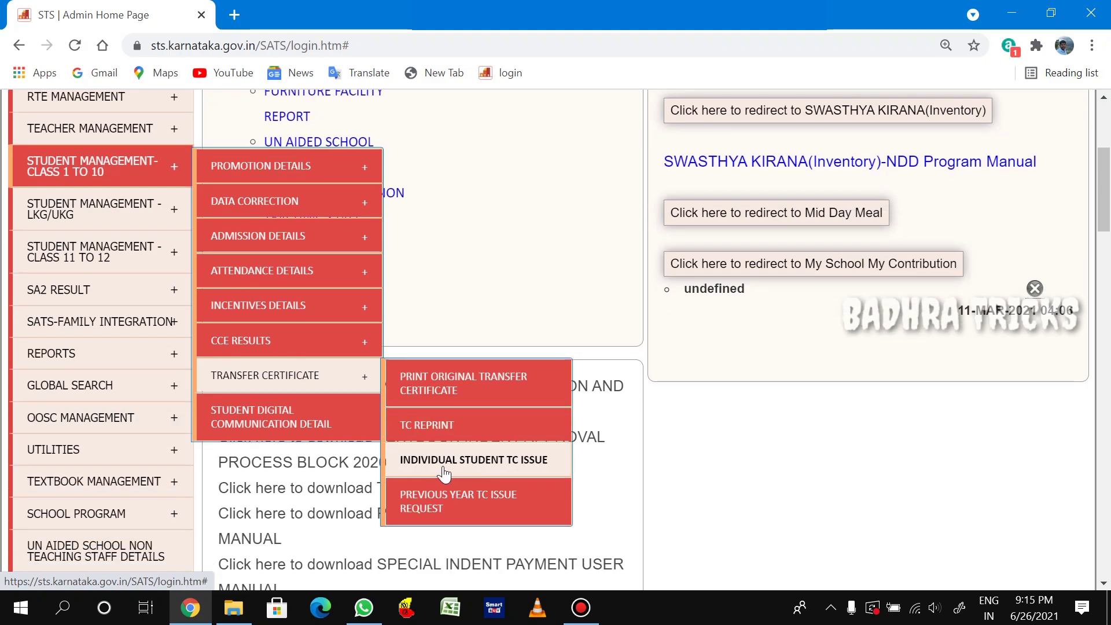
{"action": "left_click", "coordinate": [502, 471]}
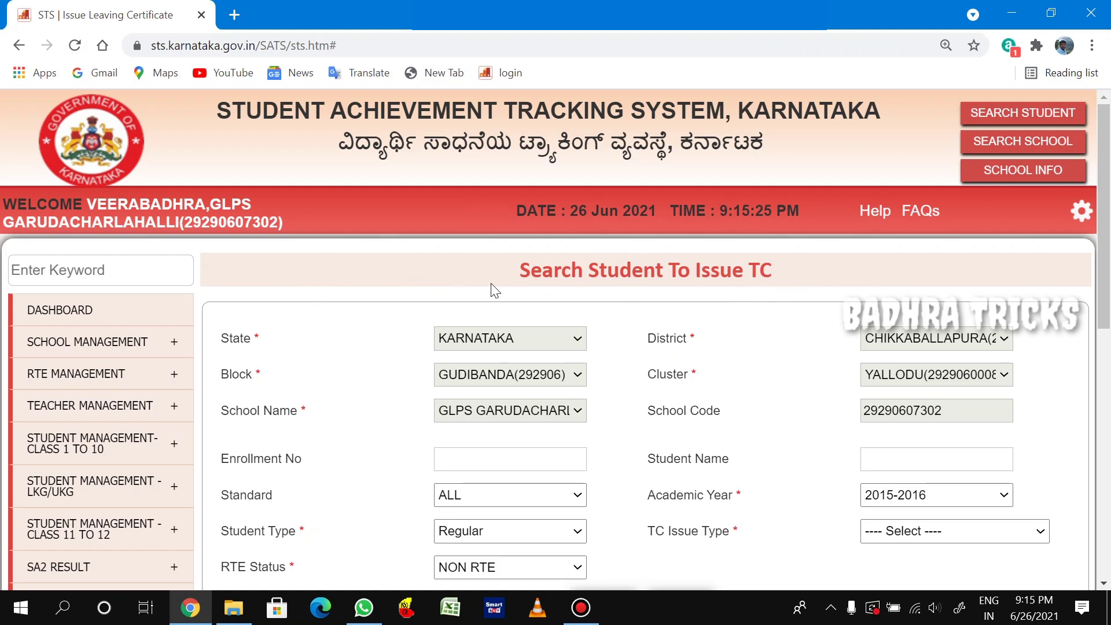
{"action": "left_click_drag", "start_coordinate": [501, 271], "coordinate": [784, 287]}
{"action": "left_click", "coordinate": [762, 315]}
Set the student search to standard 5 and academic year 2020-2021
{"action": "scroll", "coordinate": [726, 337], "scroll_direction": "down", "scroll_amount": 1}
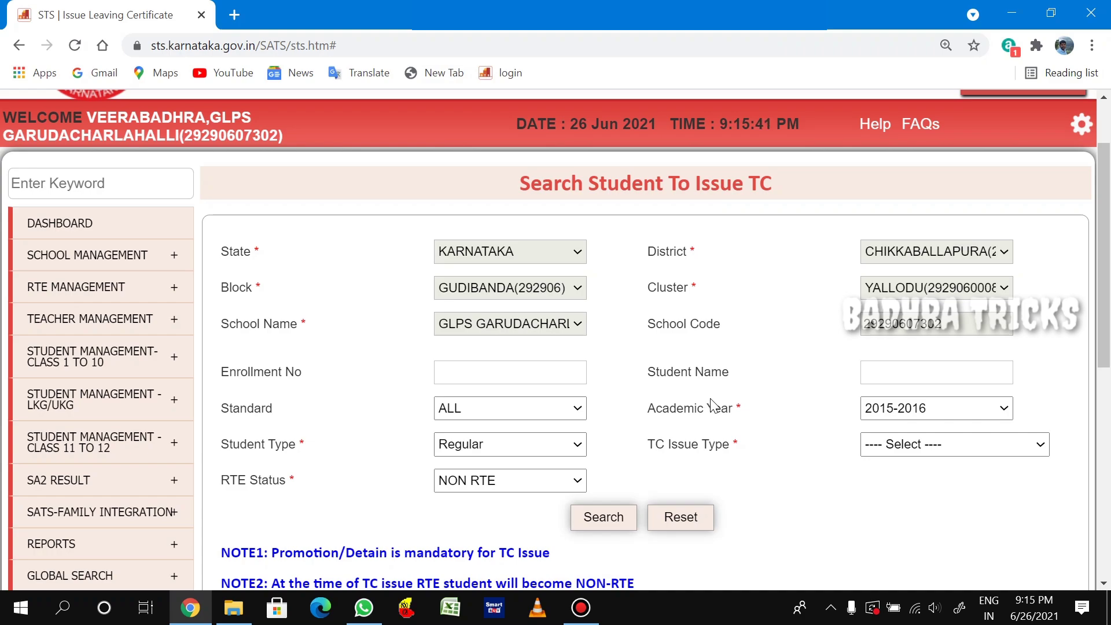
{"action": "scroll", "coordinate": [720, 389], "scroll_direction": "down", "scroll_amount": 1}
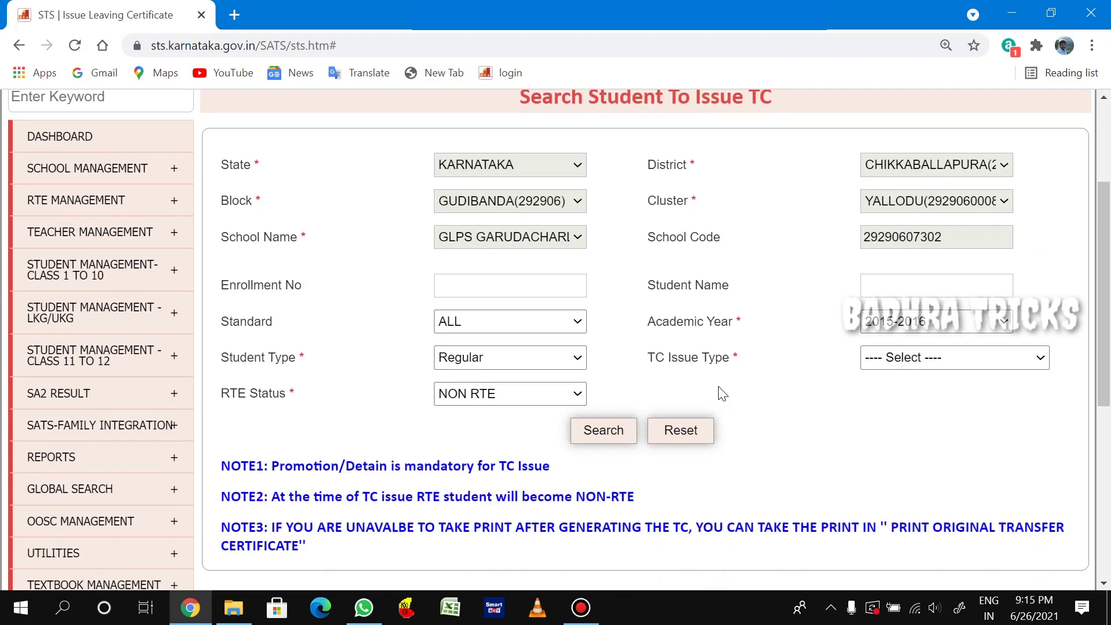
{"action": "left_click", "coordinate": [472, 324]}
{"action": "left_click", "coordinate": [492, 420]}
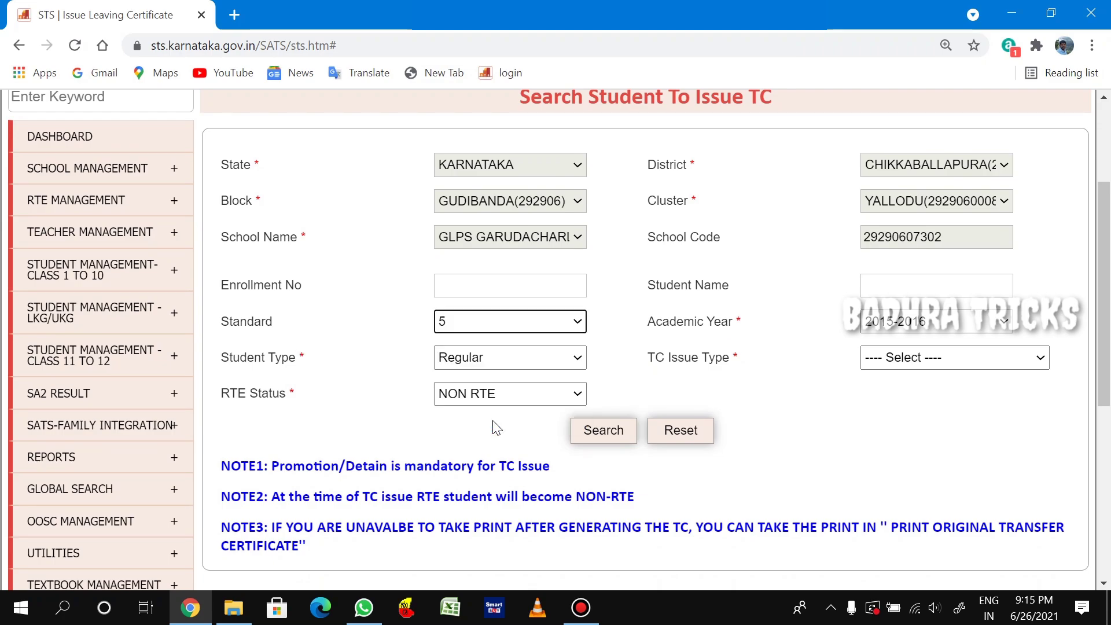
{"action": "left_click", "coordinate": [504, 324]}
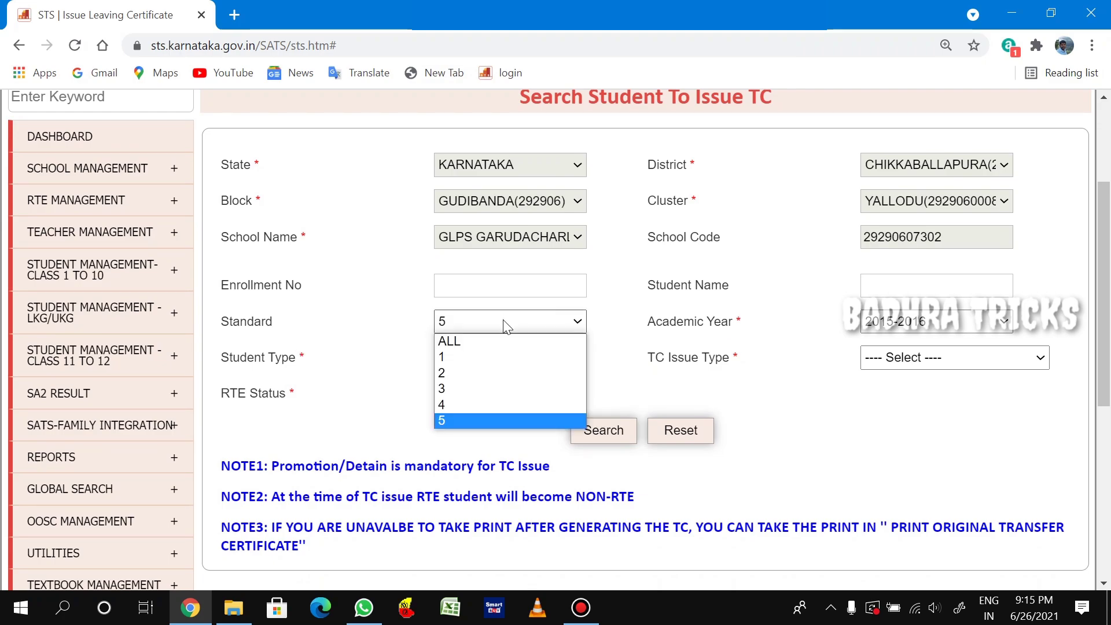
{"action": "left_click", "coordinate": [503, 420]}
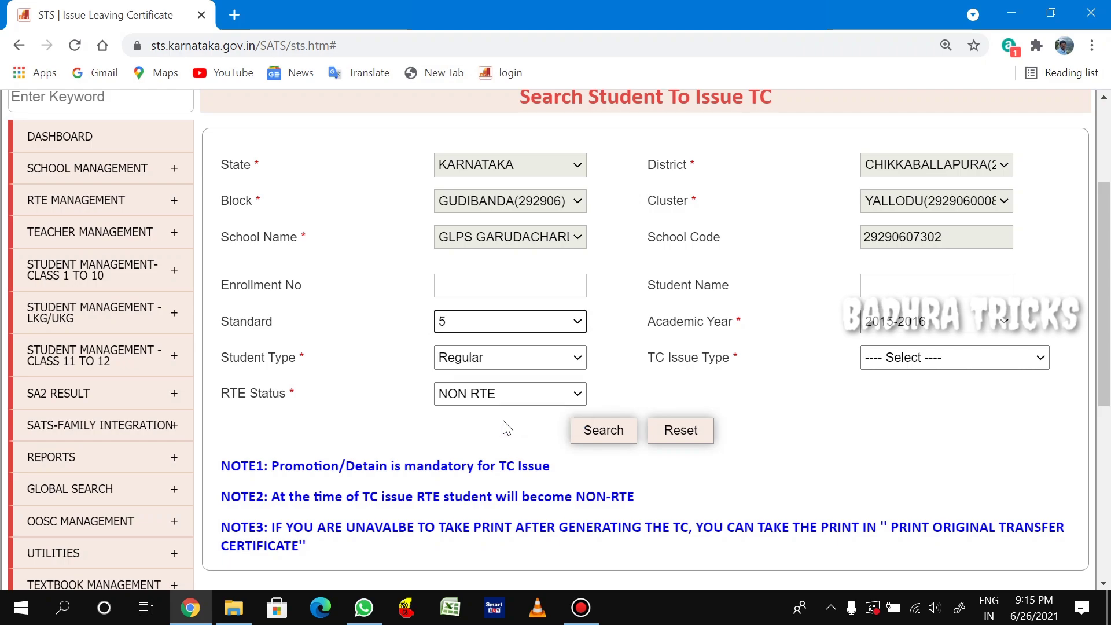
{"action": "left_click", "coordinate": [883, 324]}
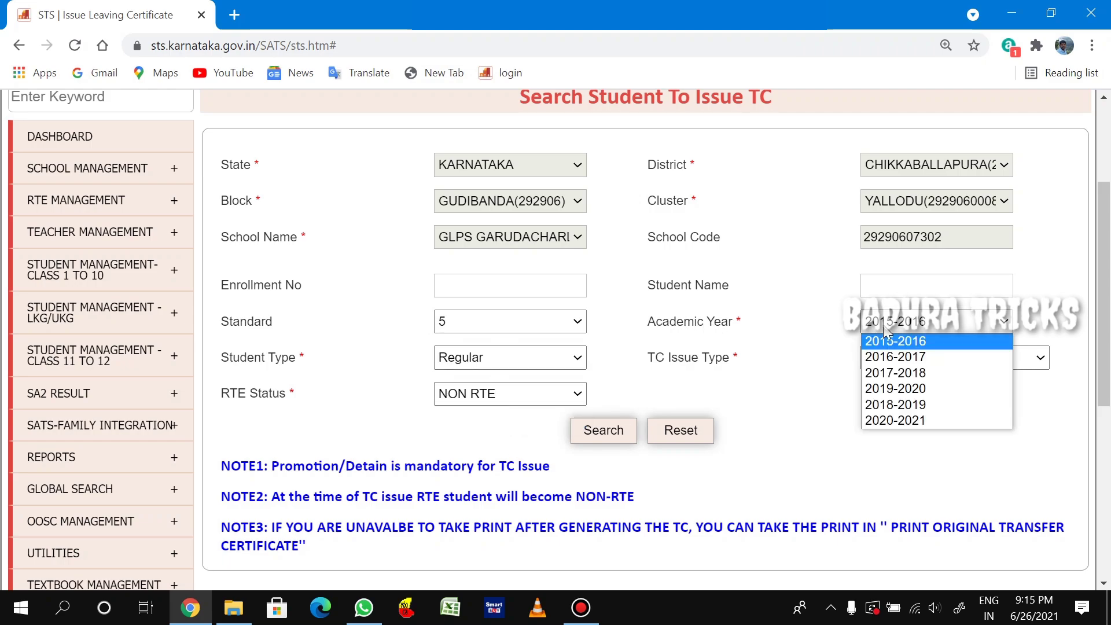
{"action": "left_click", "coordinate": [910, 422]}
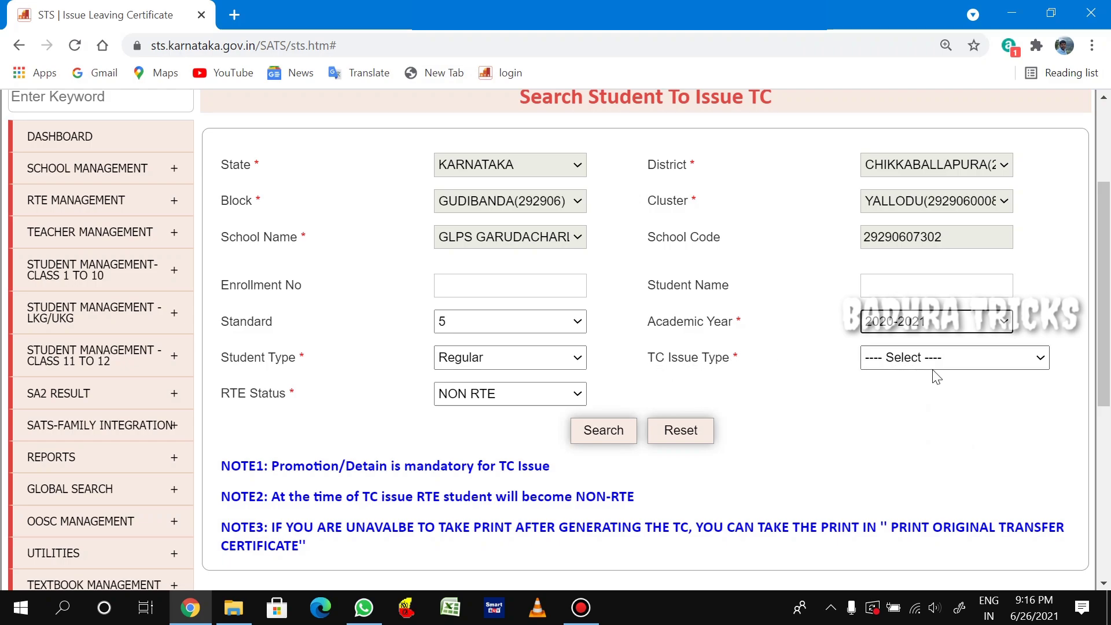
Choose TC issue type "Generate TC to admit Next Academic Year" with RTE status NON RTE, and run the student search
{"action": "left_click", "coordinate": [904, 361]}
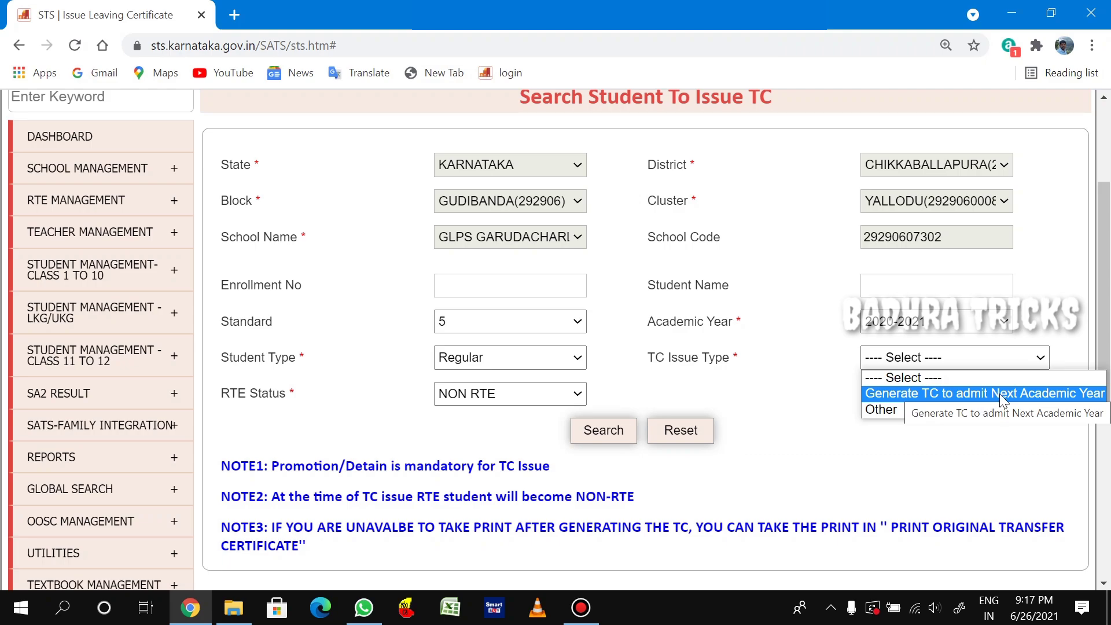
{"action": "left_click", "coordinate": [923, 396]}
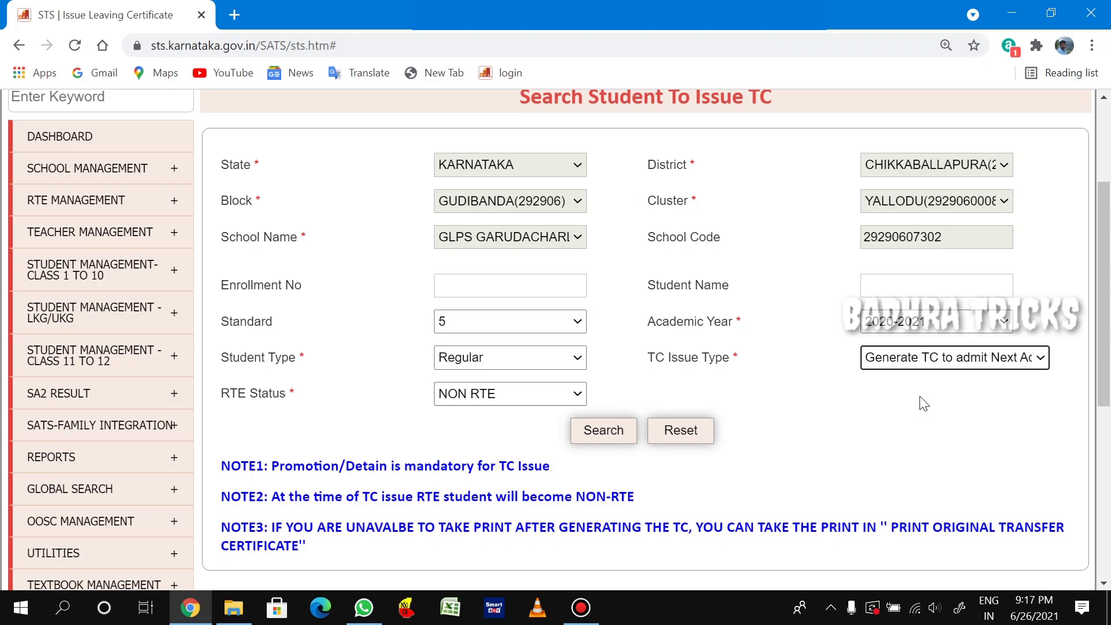
{"action": "left_click", "coordinate": [517, 399]}
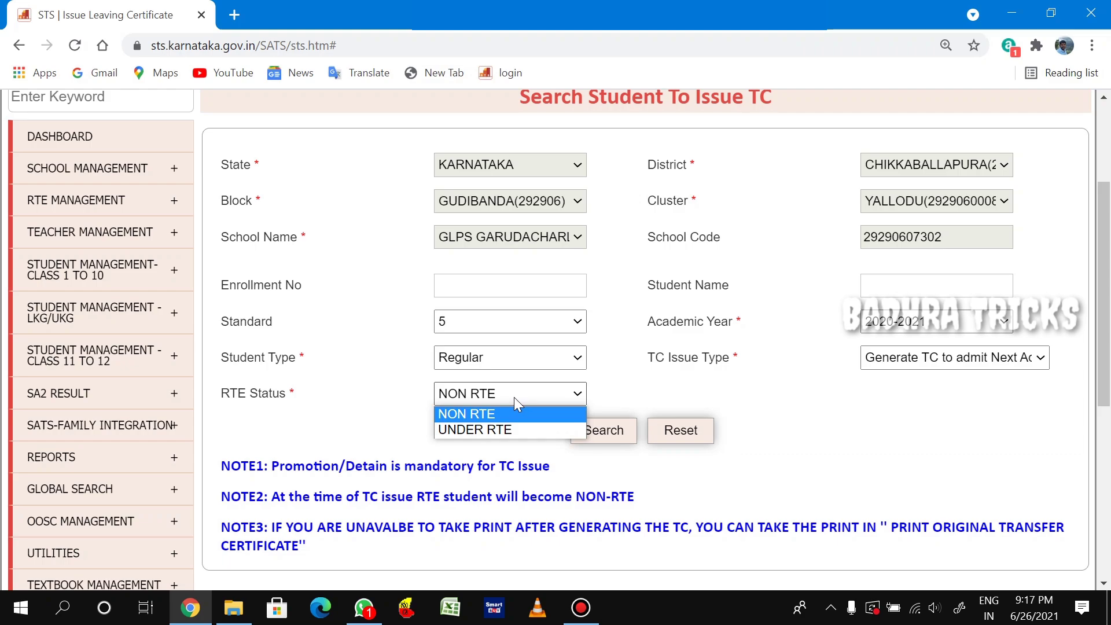
{"action": "left_click", "coordinate": [511, 414]}
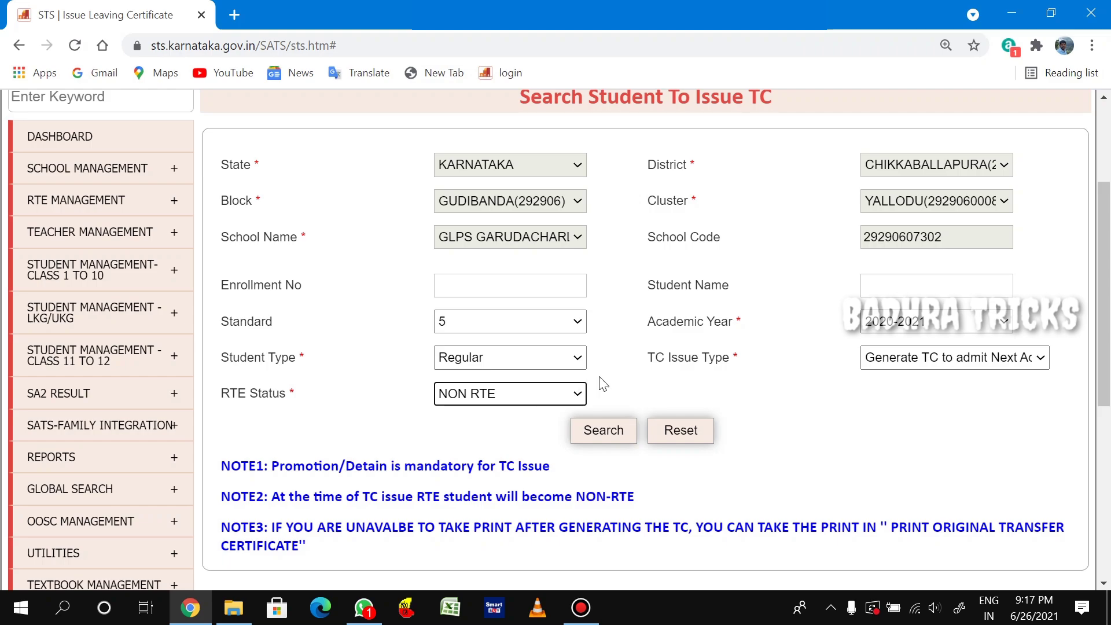
{"action": "scroll", "coordinate": [643, 376], "scroll_direction": "down", "scroll_amount": 3}
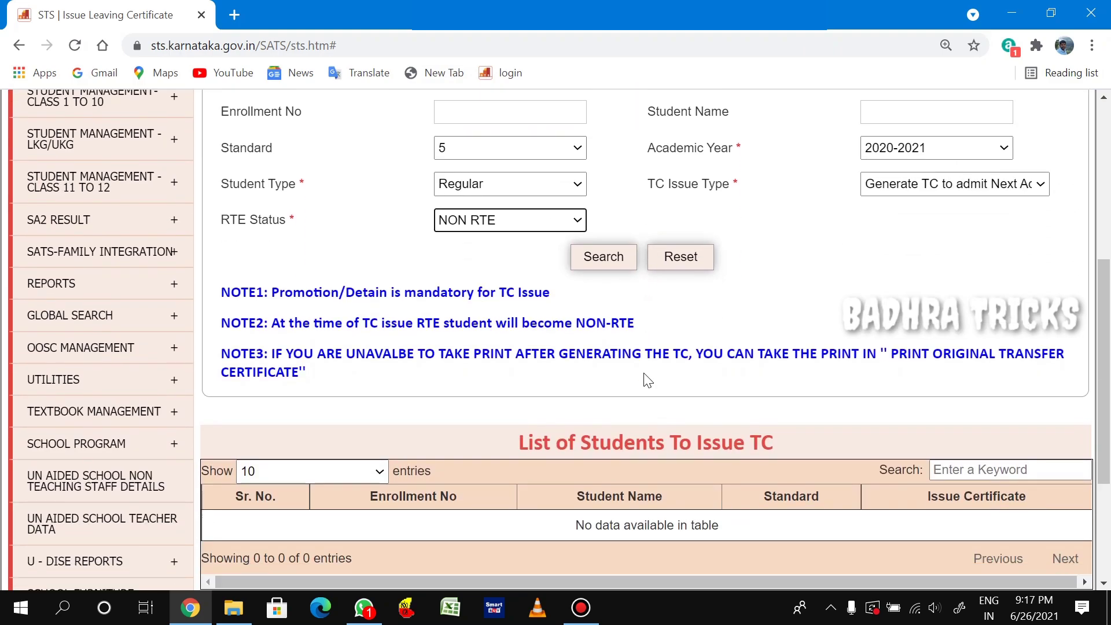
{"action": "left_click", "coordinate": [604, 259]}
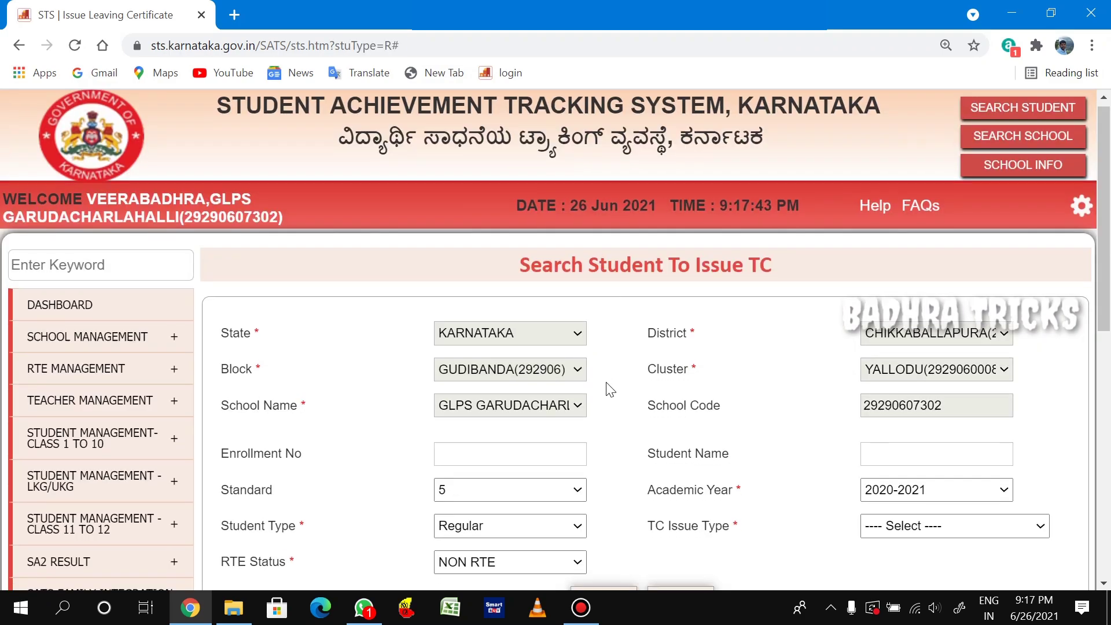
Issue the transfer certificate for the listed class 5 student and confirm the request
{"action": "scroll", "coordinate": [607, 389], "scroll_direction": "down", "scroll_amount": 6}
{"action": "scroll", "coordinate": [609, 389], "scroll_direction": "down", "scroll_amount": 1}
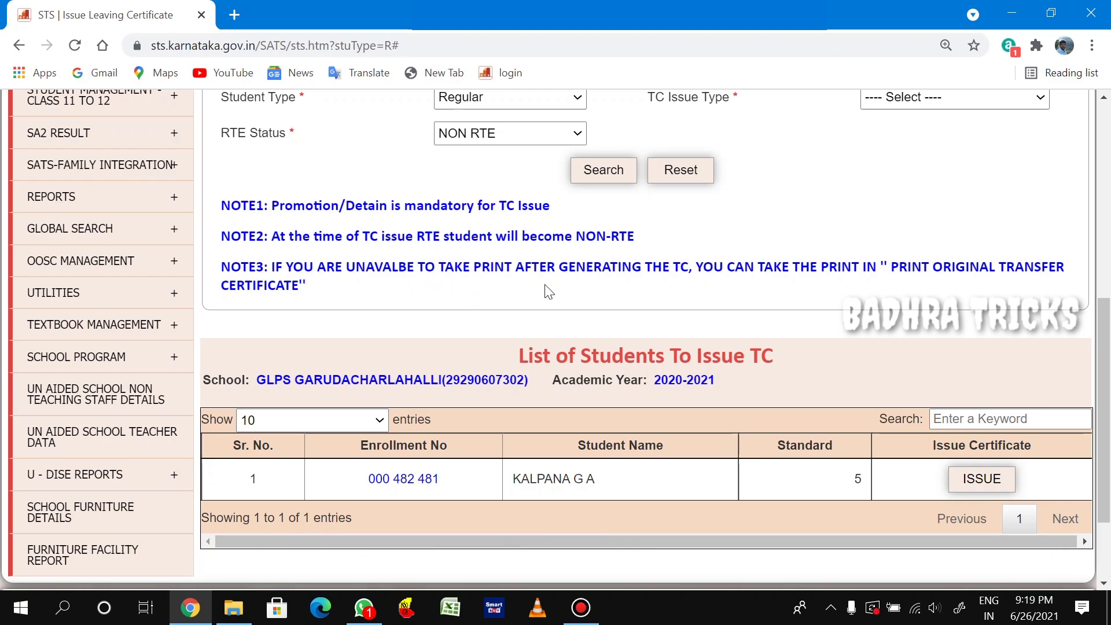
{"action": "scroll", "coordinate": [630, 312], "scroll_direction": "down", "scroll_amount": 3}
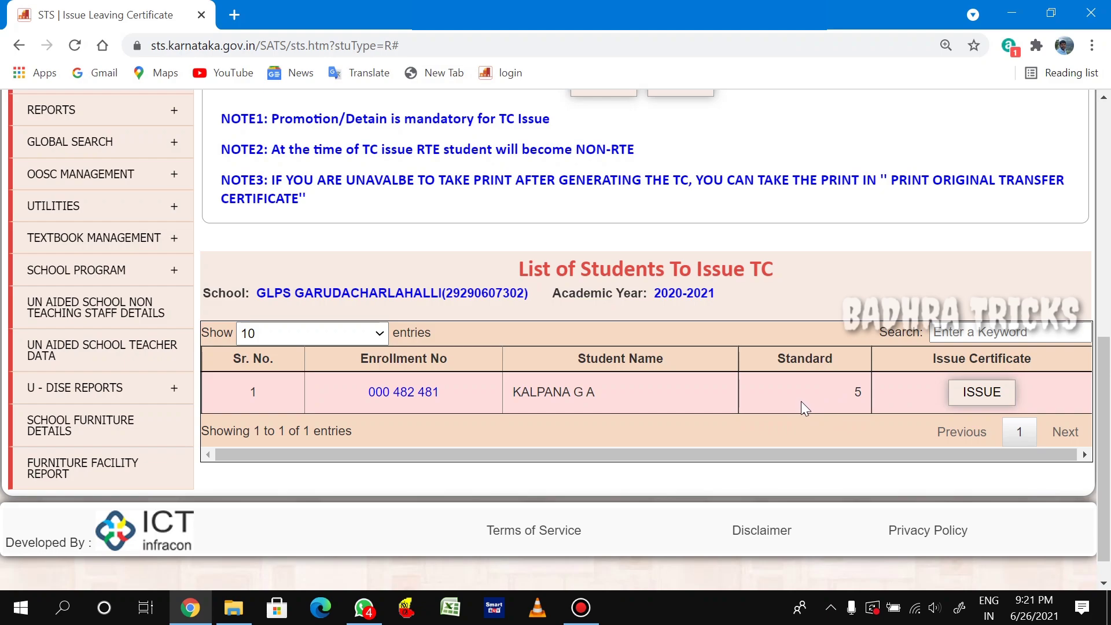
{"action": "left_click", "coordinate": [983, 391]}
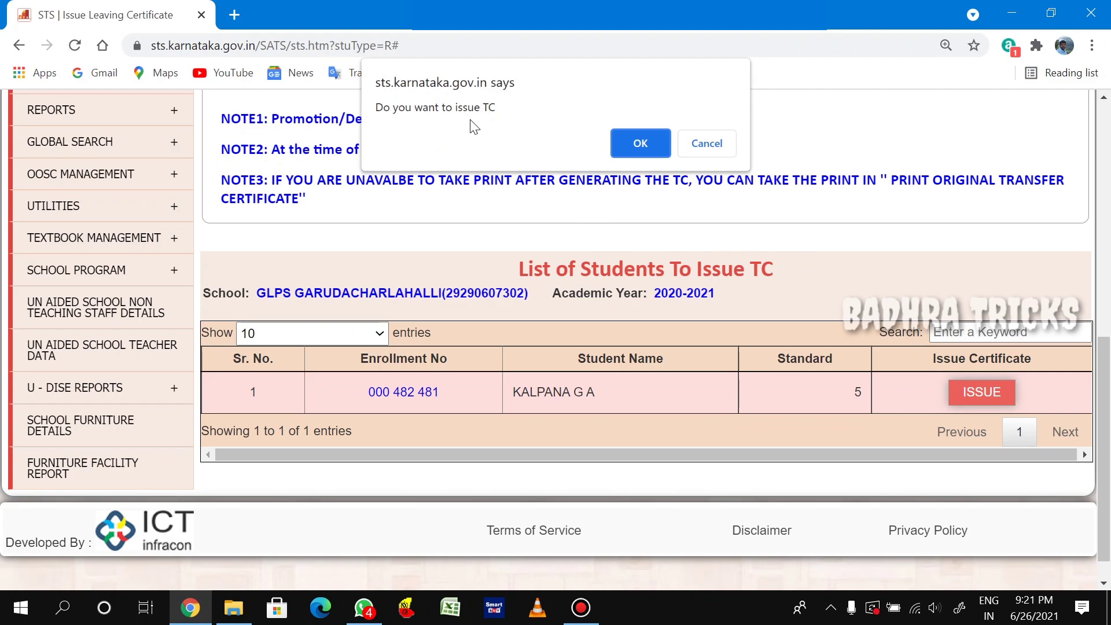
{"action": "left_click", "coordinate": [636, 143]}
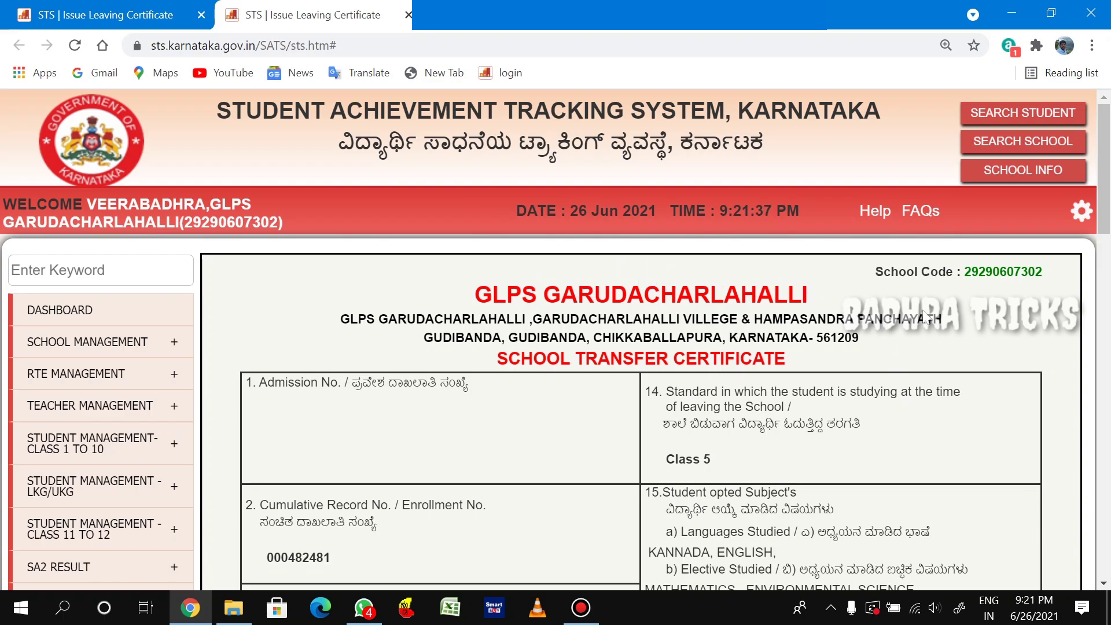
Go through the generated School Transfer Certificate form and unlock its fields for editing
{"action": "scroll", "coordinate": [924, 317], "scroll_direction": "down", "scroll_amount": 5}
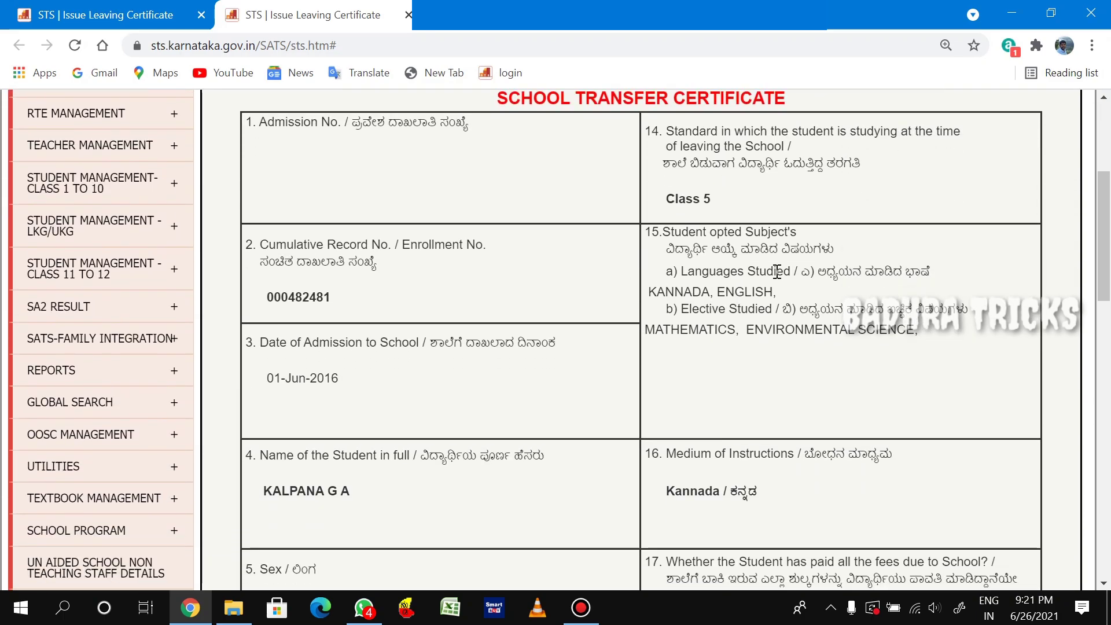
{"action": "scroll", "coordinate": [817, 294], "scroll_direction": "down", "scroll_amount": 8}
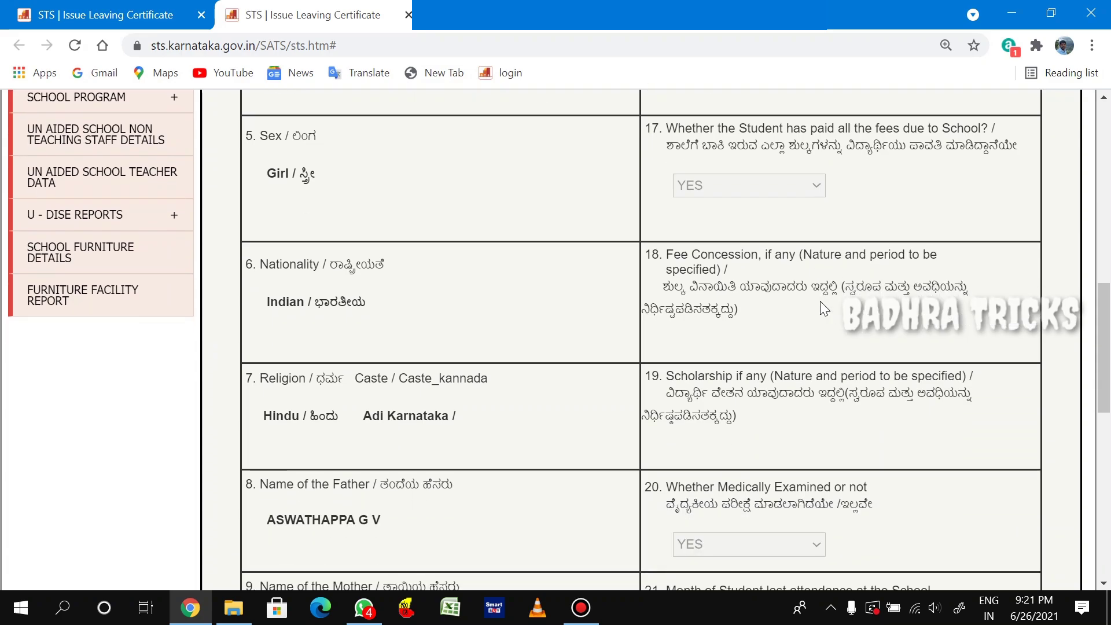
{"action": "scroll", "coordinate": [820, 301], "scroll_direction": "down", "scroll_amount": 12}
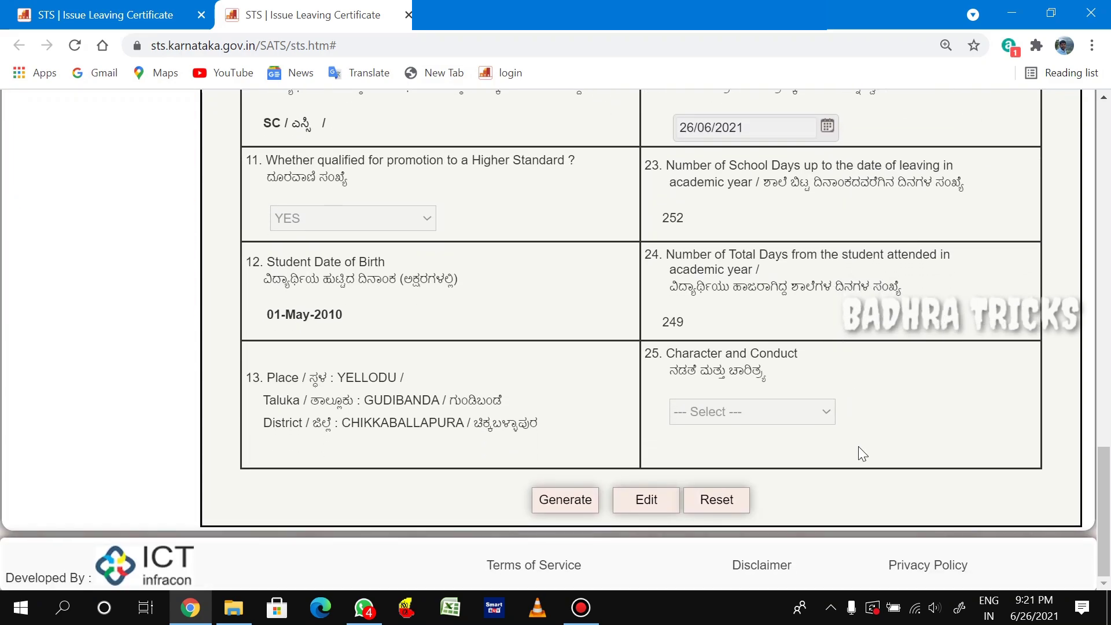
{"action": "left_click", "coordinate": [654, 500]}
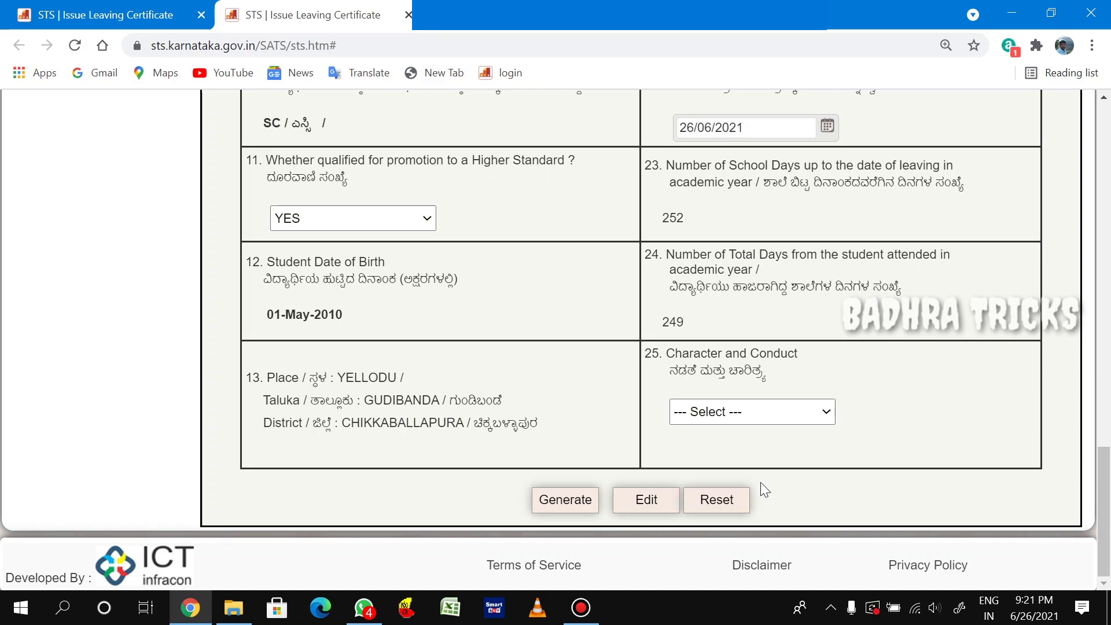
Set the student's last attendance at the school (field 21) to 20/04/2021
{"action": "scroll", "coordinate": [762, 480], "scroll_direction": "up", "scroll_amount": 9}
{"action": "scroll", "coordinate": [762, 480], "scroll_direction": "up", "scroll_amount": 8}
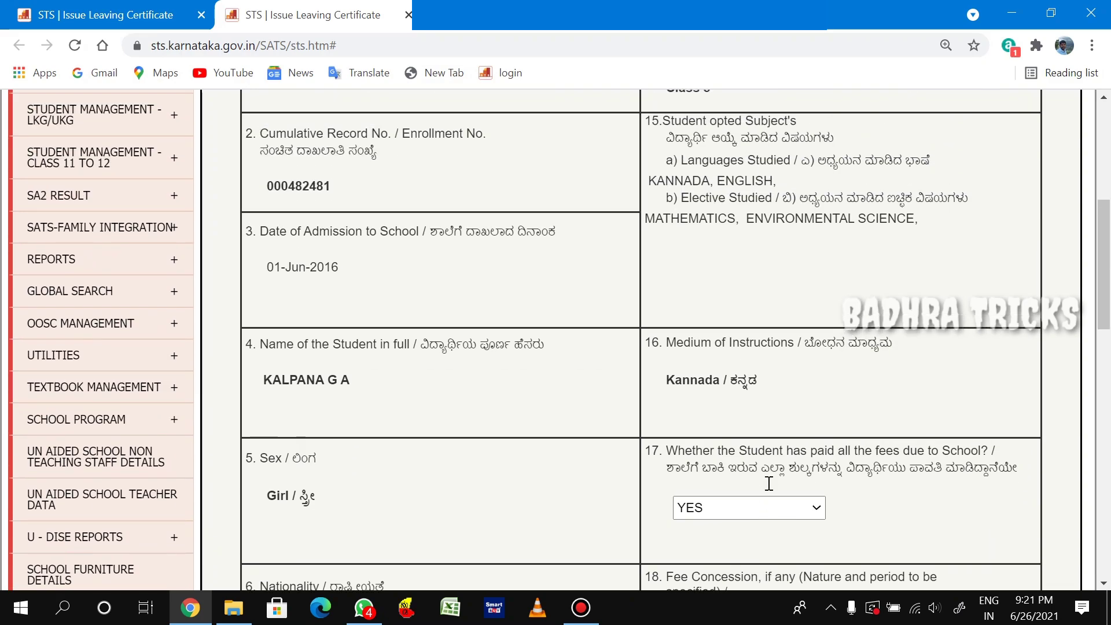
{"action": "scroll", "coordinate": [777, 481], "scroll_direction": "down", "scroll_amount": 12}
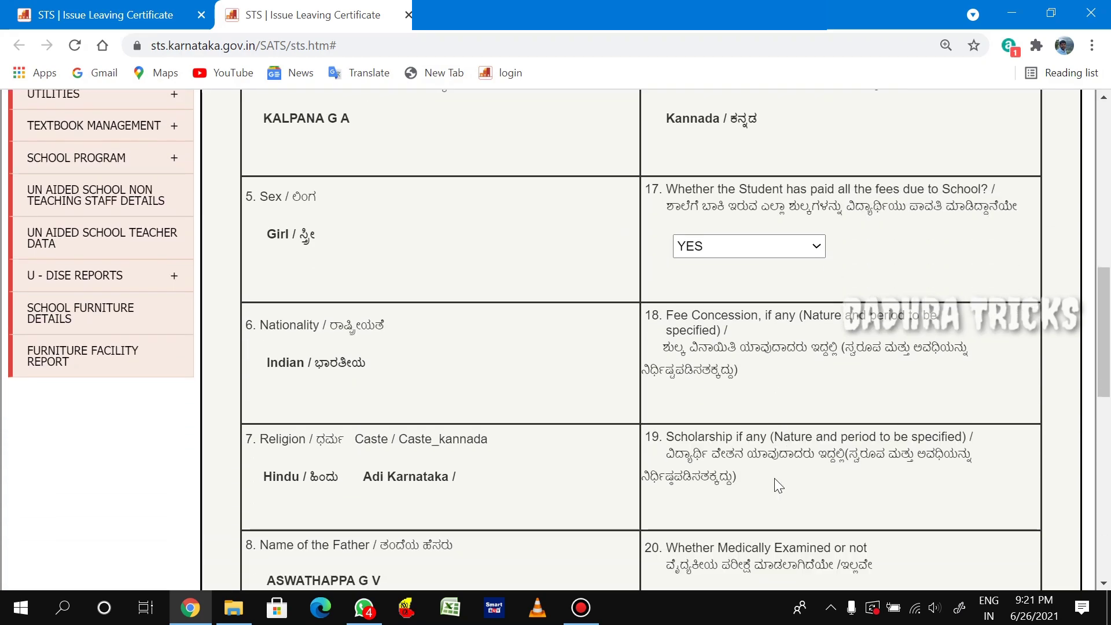
{"action": "scroll", "coordinate": [779, 478], "scroll_direction": "down", "scroll_amount": 1}
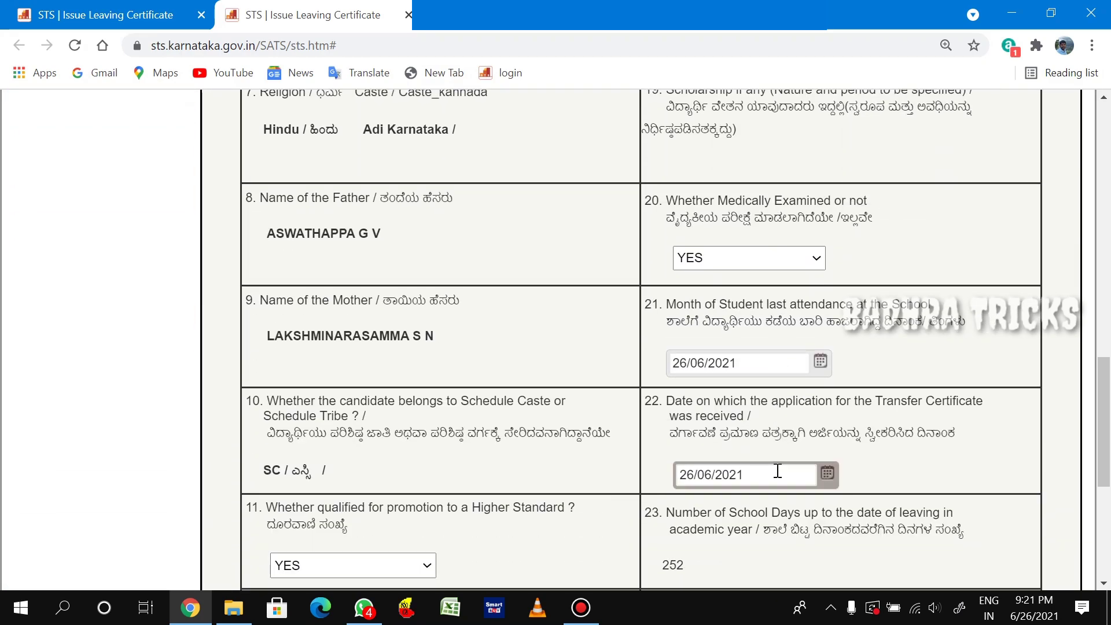
{"action": "scroll", "coordinate": [778, 471], "scroll_direction": "up", "scroll_amount": 5}
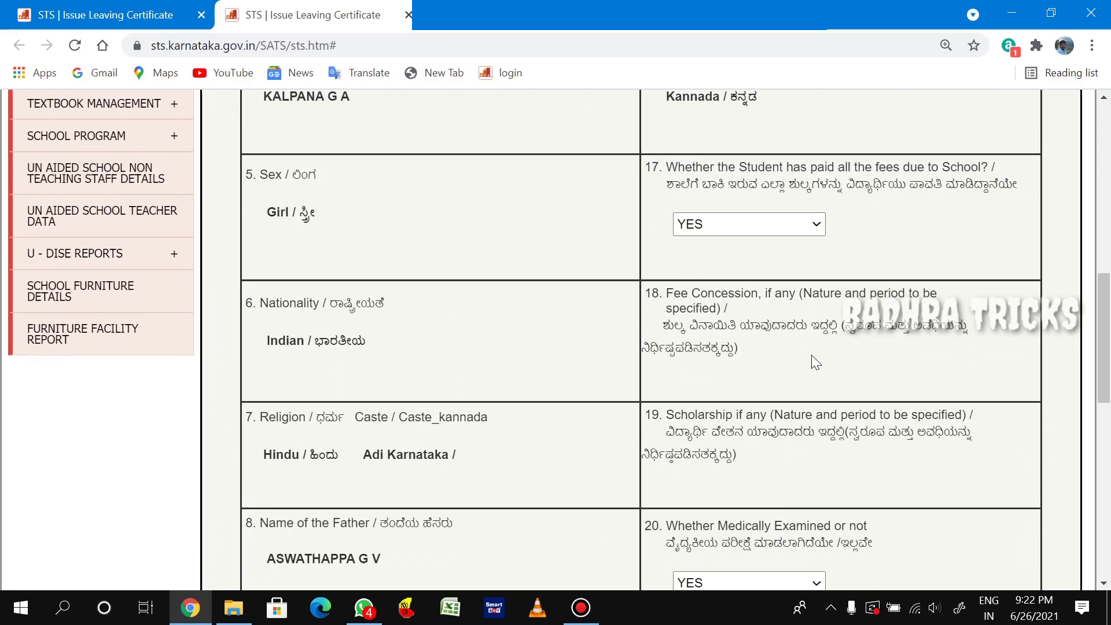
{"action": "scroll", "coordinate": [812, 355], "scroll_direction": "down", "scroll_amount": 6}
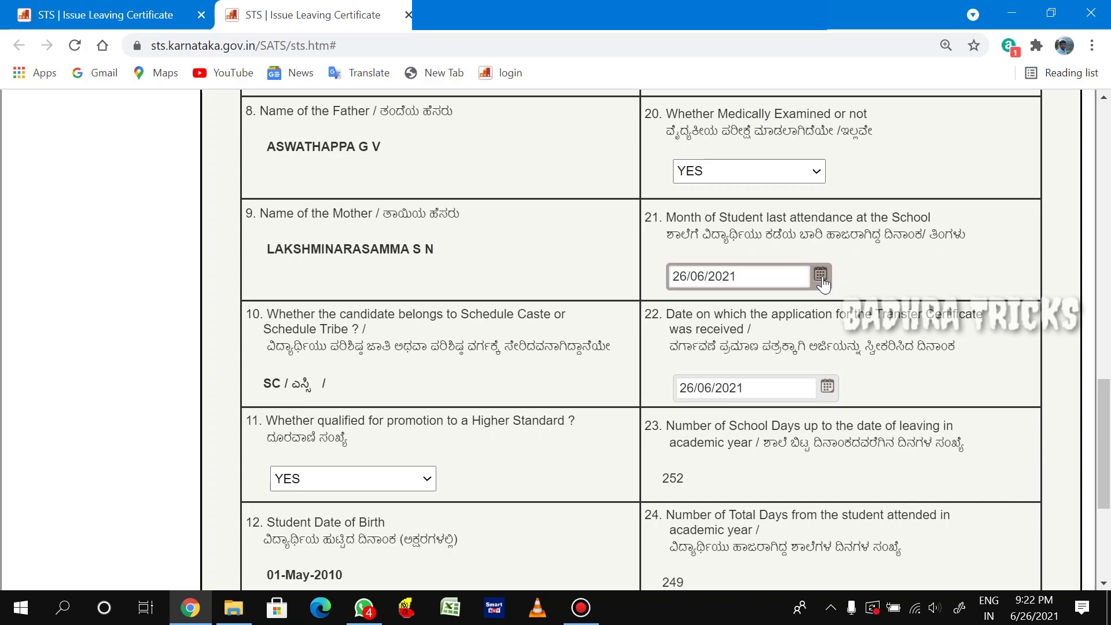
{"action": "left_click", "coordinate": [821, 275]}
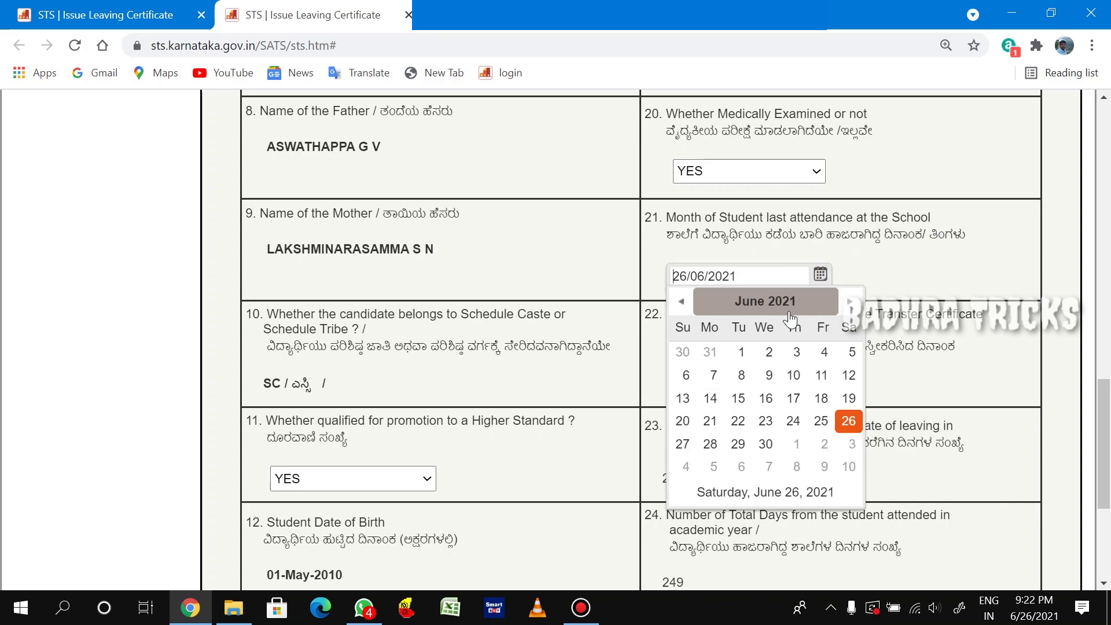
{"action": "left_click", "coordinate": [684, 305]}
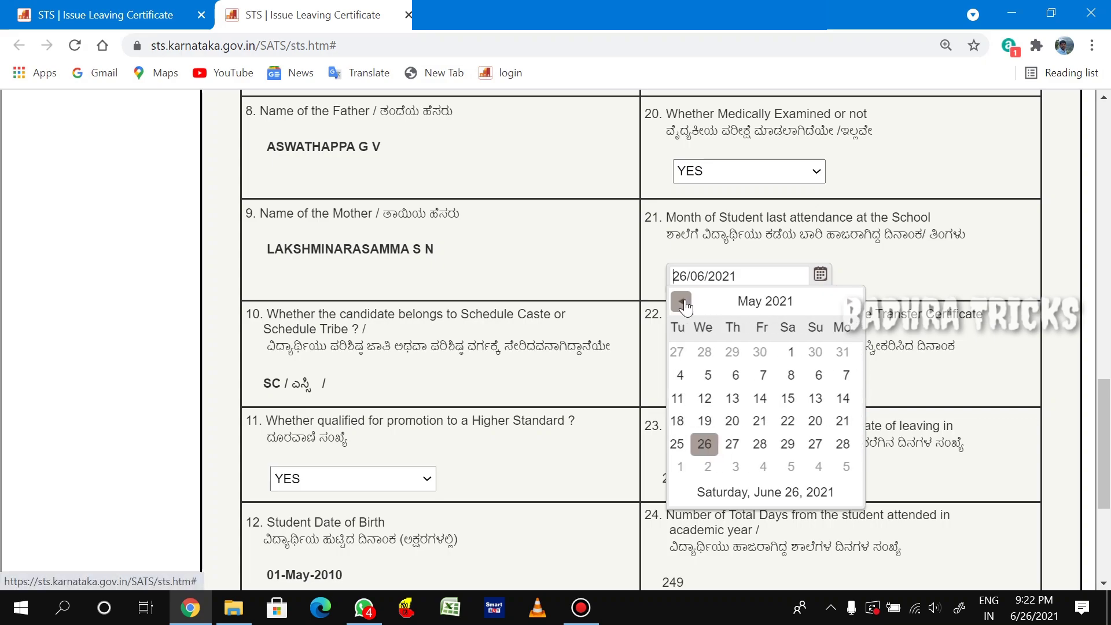
{"action": "left_click", "coordinate": [673, 303]}
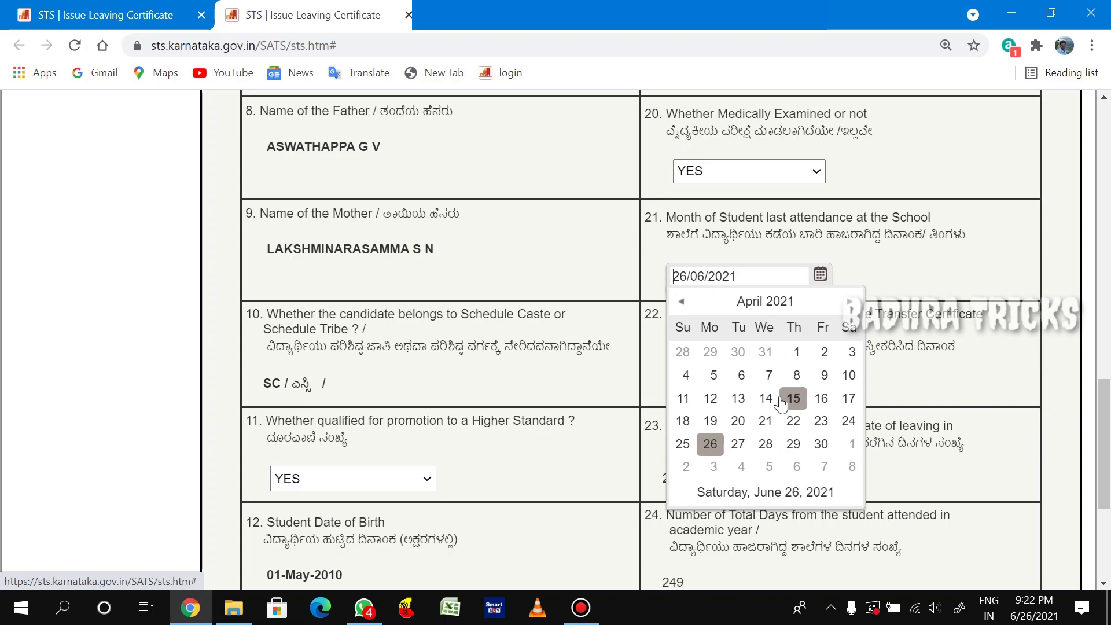
{"action": "left_click", "coordinate": [742, 423]}
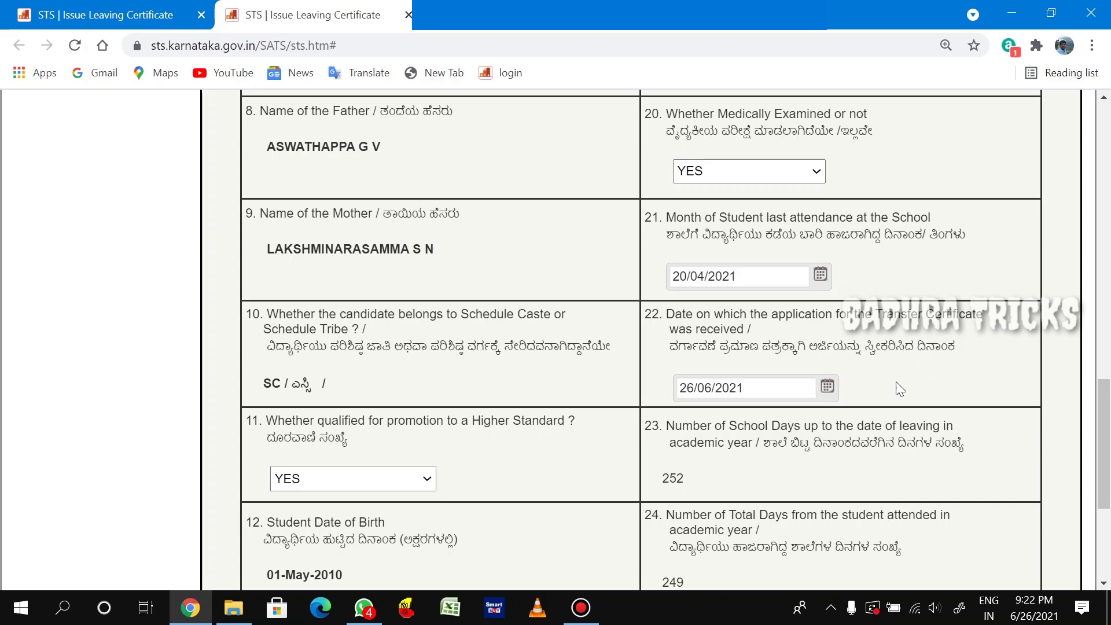
Set the date on which the transfer certificate application was received (field 22) to 01/06/2021
{"action": "left_click", "coordinate": [826, 387]}
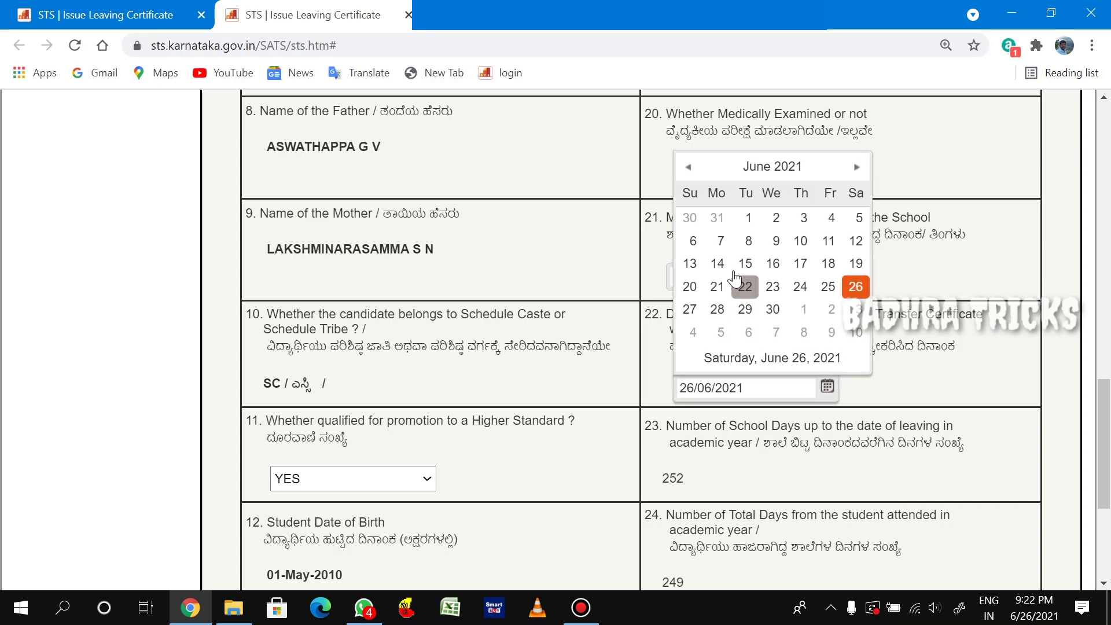
{"action": "left_click", "coordinate": [750, 222]}
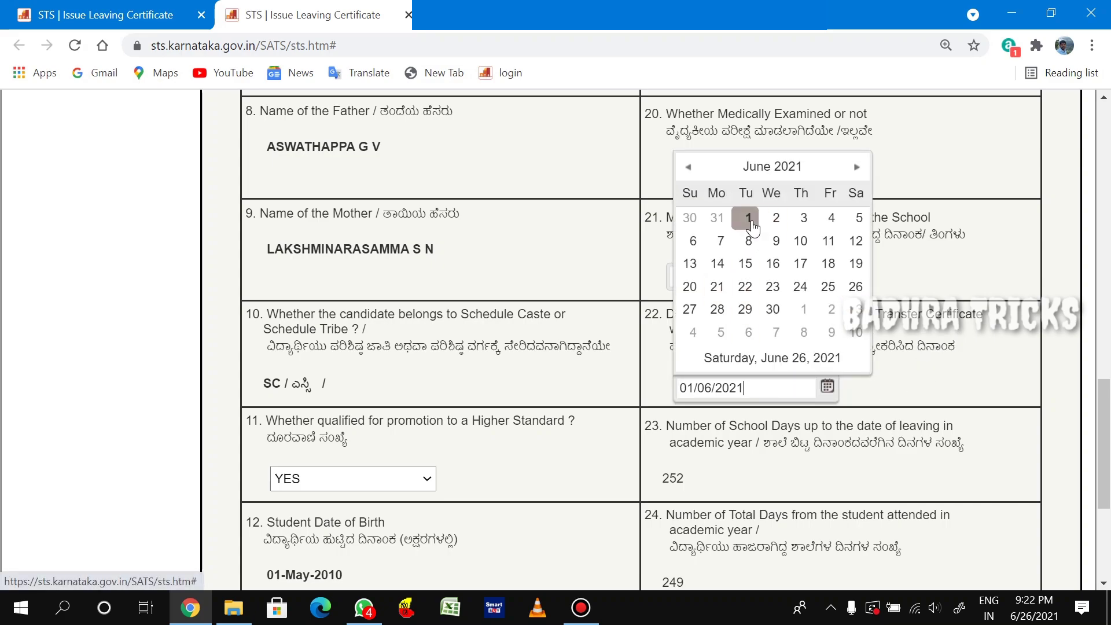
{"action": "left_click", "coordinate": [936, 403]}
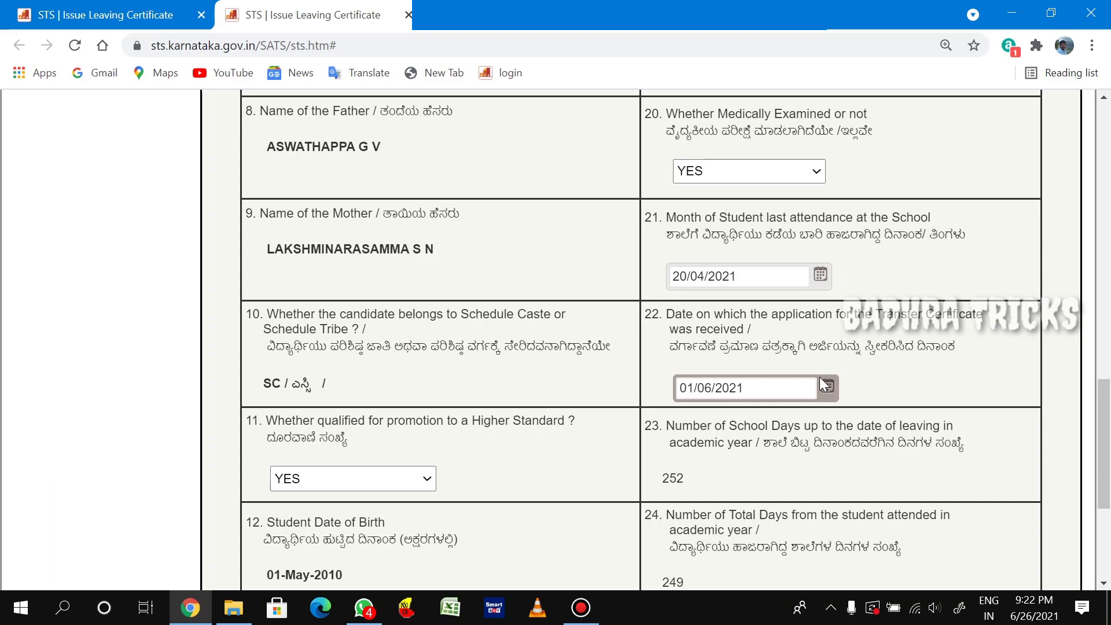
Set Character and Conduct (field 25) to Good, and generate the transfer certificate, confirming the submission
{"action": "scroll", "coordinate": [819, 377], "scroll_direction": "down", "scroll_amount": 3}
{"action": "scroll", "coordinate": [826, 379], "scroll_direction": "down", "scroll_amount": 2}
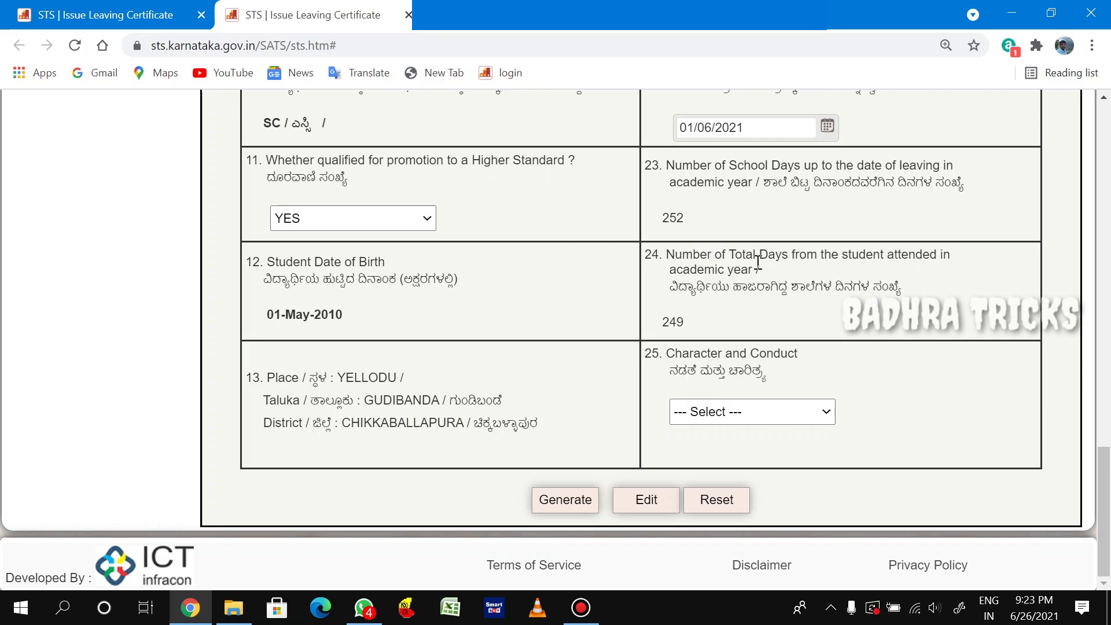
{"action": "left_click", "coordinate": [721, 411]}
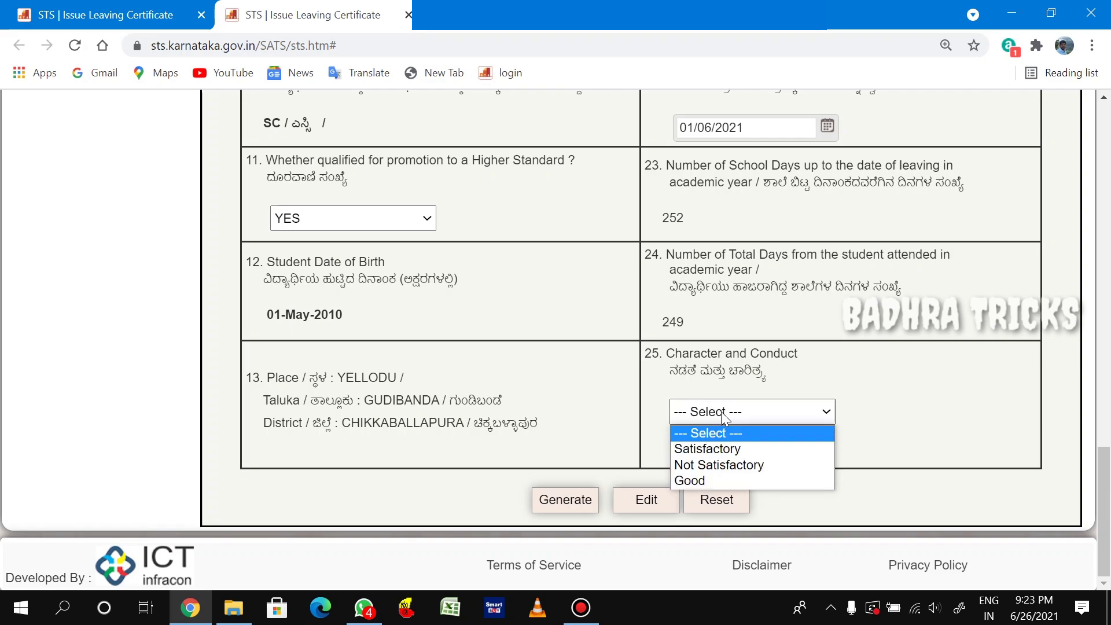
{"action": "left_click", "coordinate": [727, 479]}
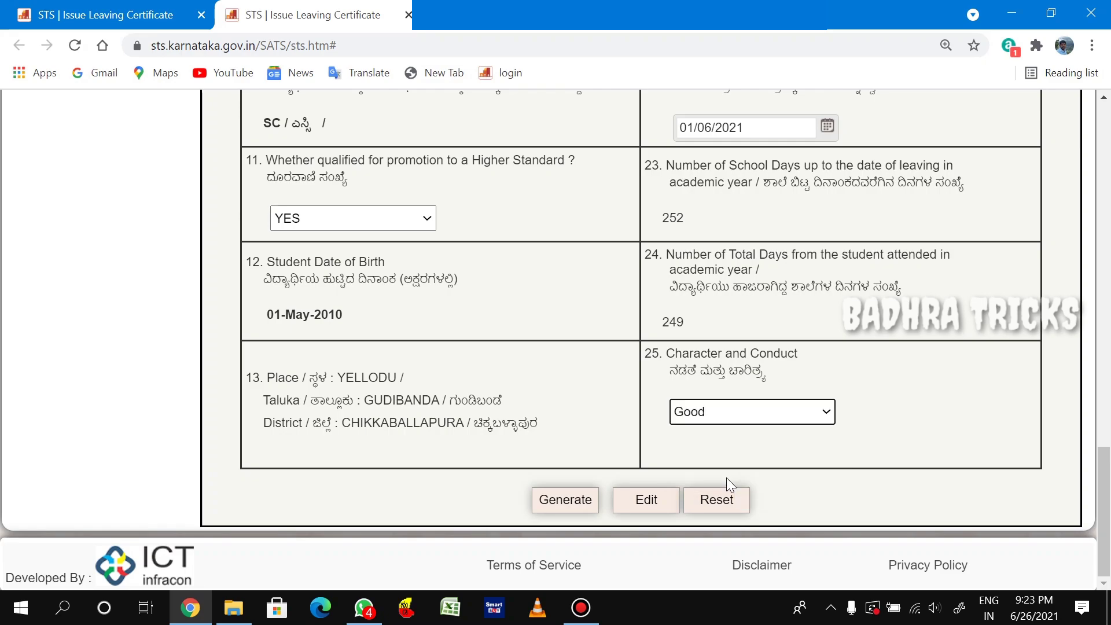
{"action": "left_click", "coordinate": [565, 501]}
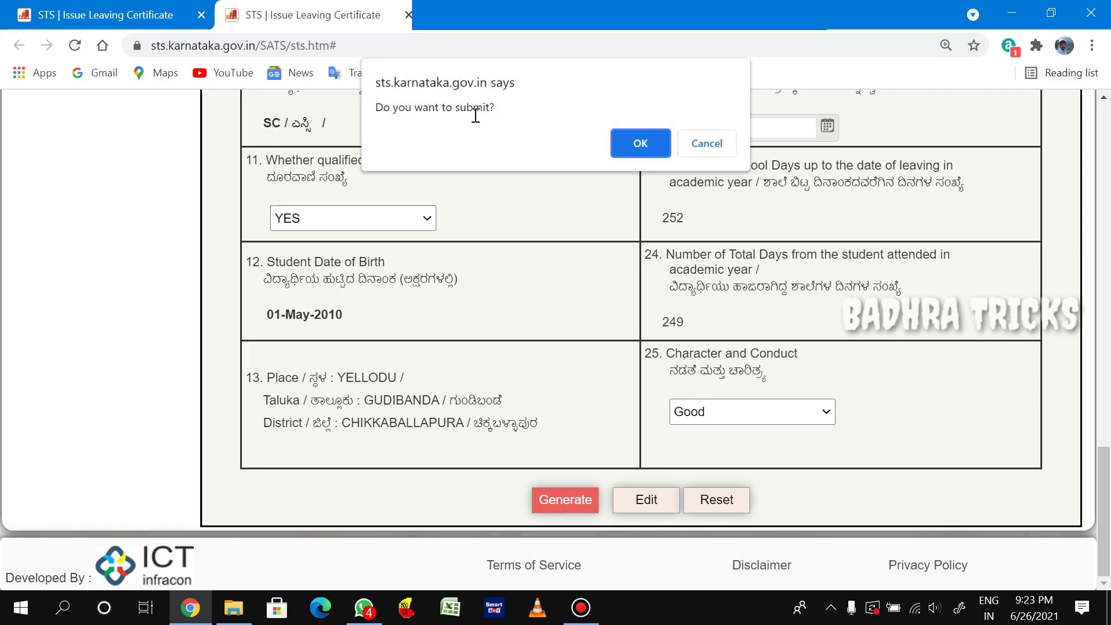
{"action": "left_click", "coordinate": [641, 152]}
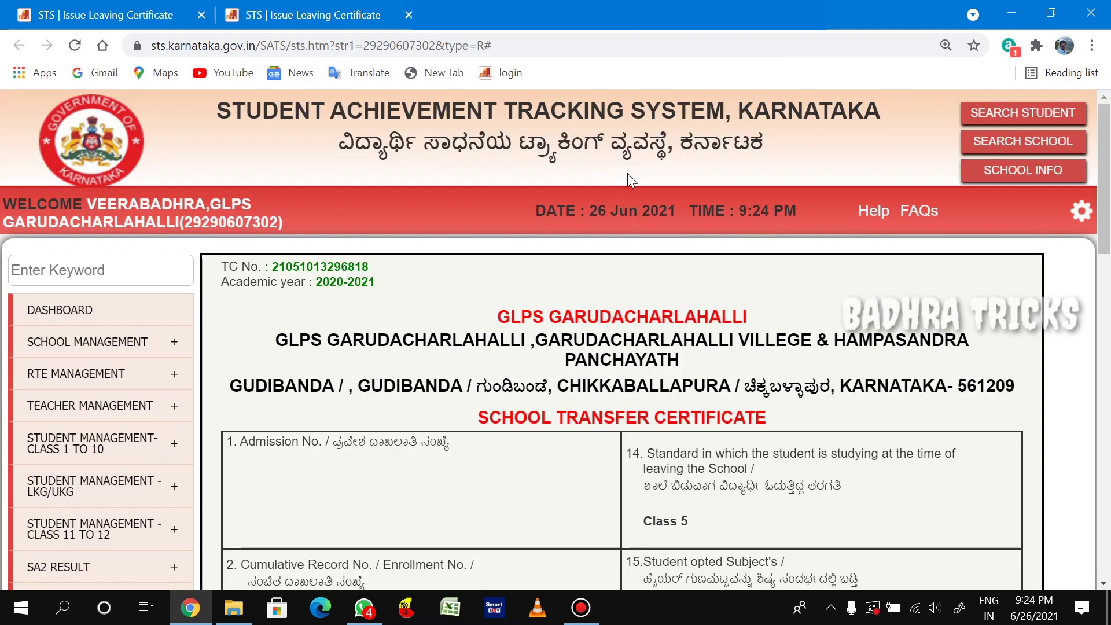
Open the print preview of the generated certificate with Save as PDF as the destination and check the additional print settings
{"action": "scroll", "coordinate": [692, 317], "scroll_direction": "down", "scroll_amount": 9}
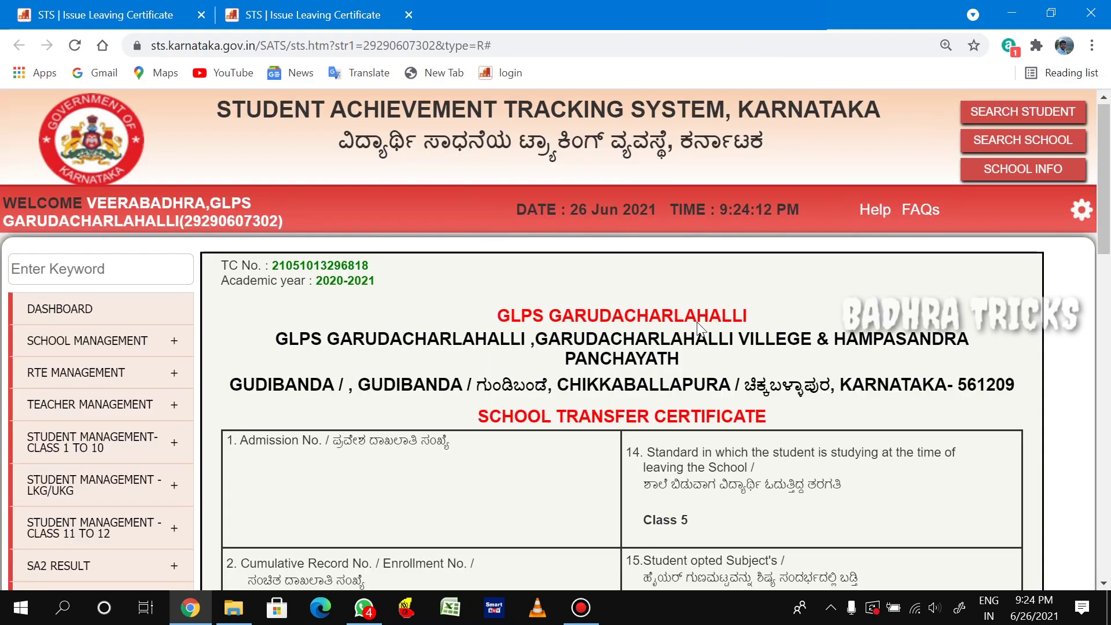
{"action": "scroll", "coordinate": [705, 346], "scroll_direction": "down", "scroll_amount": 10}
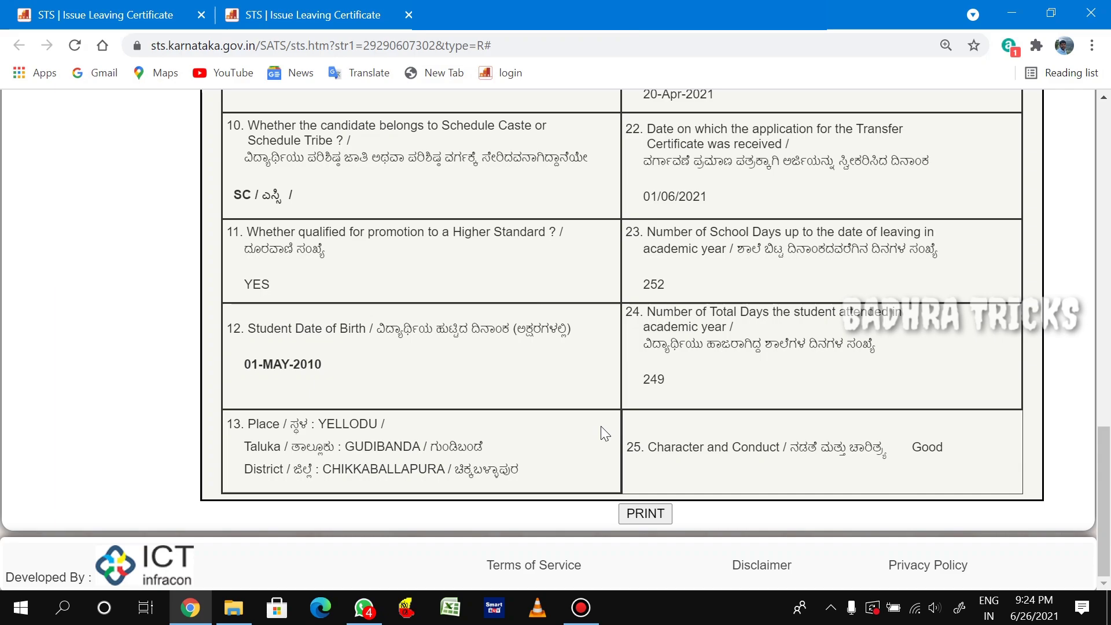
{"action": "left_click", "coordinate": [647, 515]}
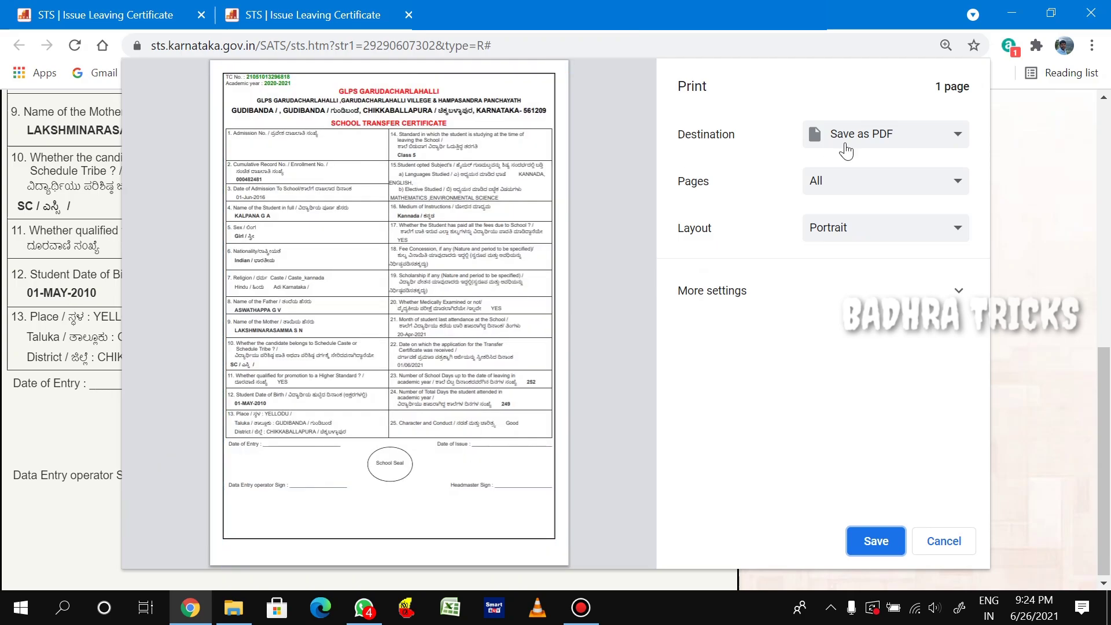
{"action": "left_click", "coordinate": [879, 144]}
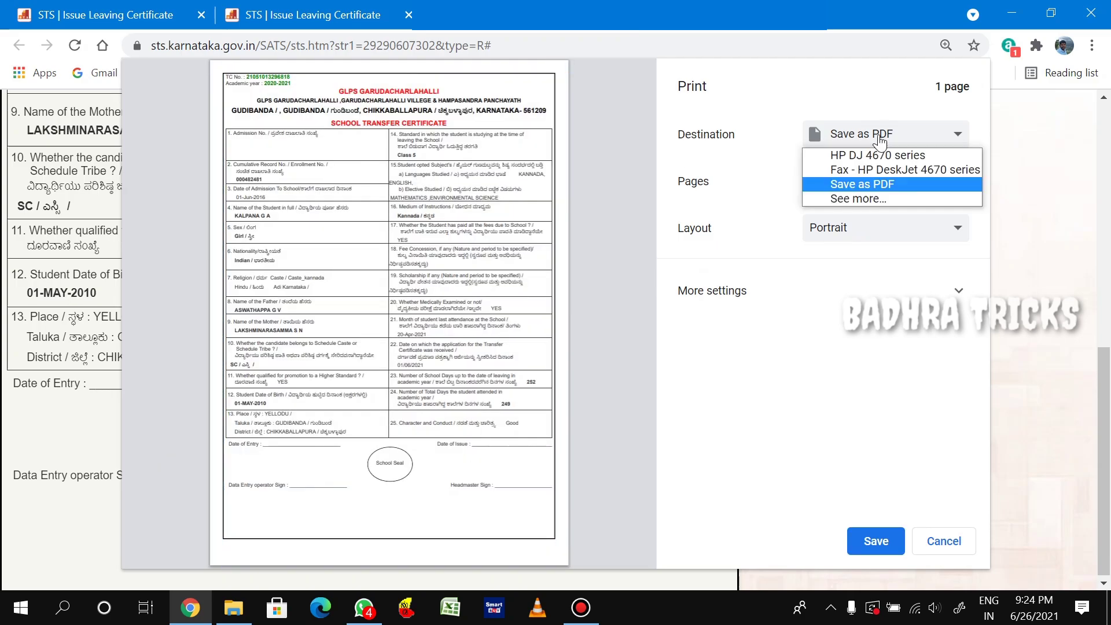
{"action": "left_click", "coordinate": [874, 184]}
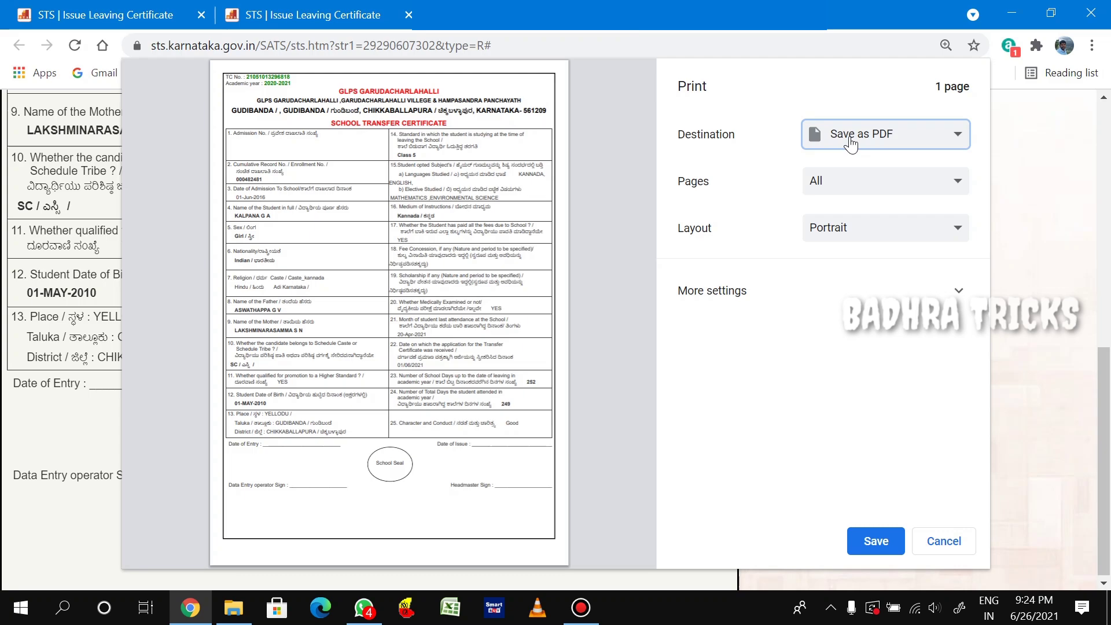
{"action": "left_click", "coordinate": [742, 301]}
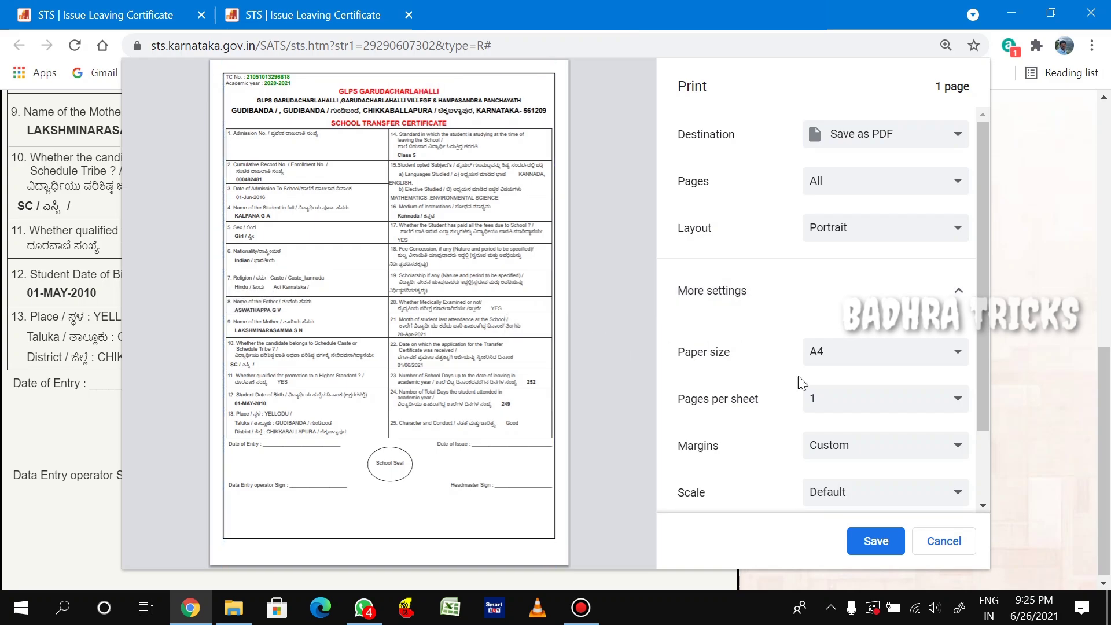
{"action": "left_click", "coordinate": [744, 299]}
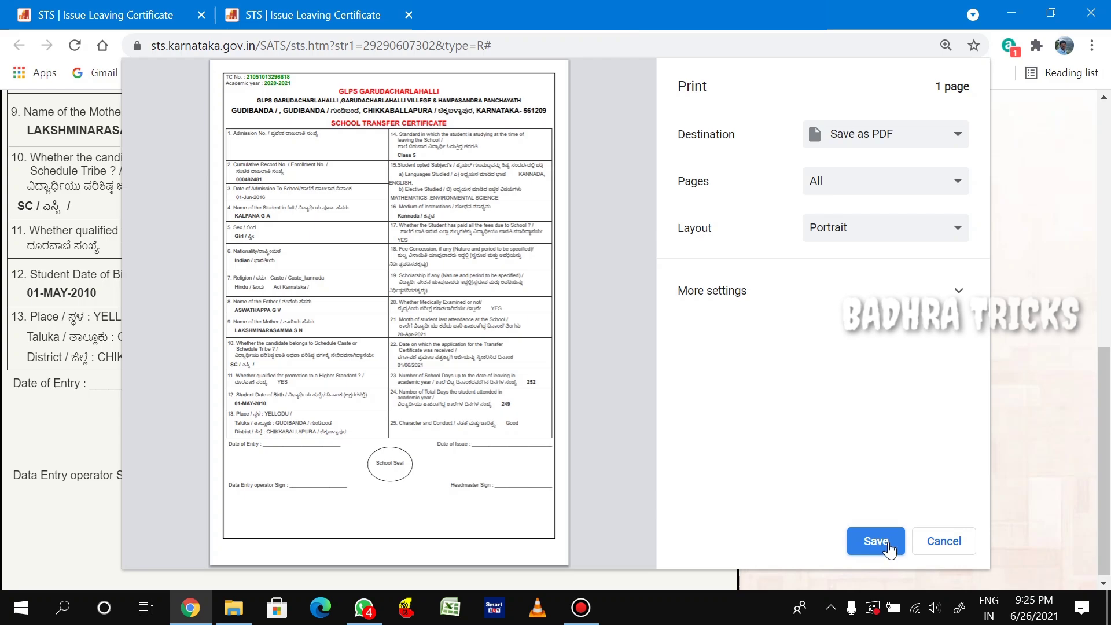
Save the certificate as a PDF in the Desktop 2021-22 folder, using the student's first name as the file name
{"action": "left_click", "coordinate": [886, 547]}
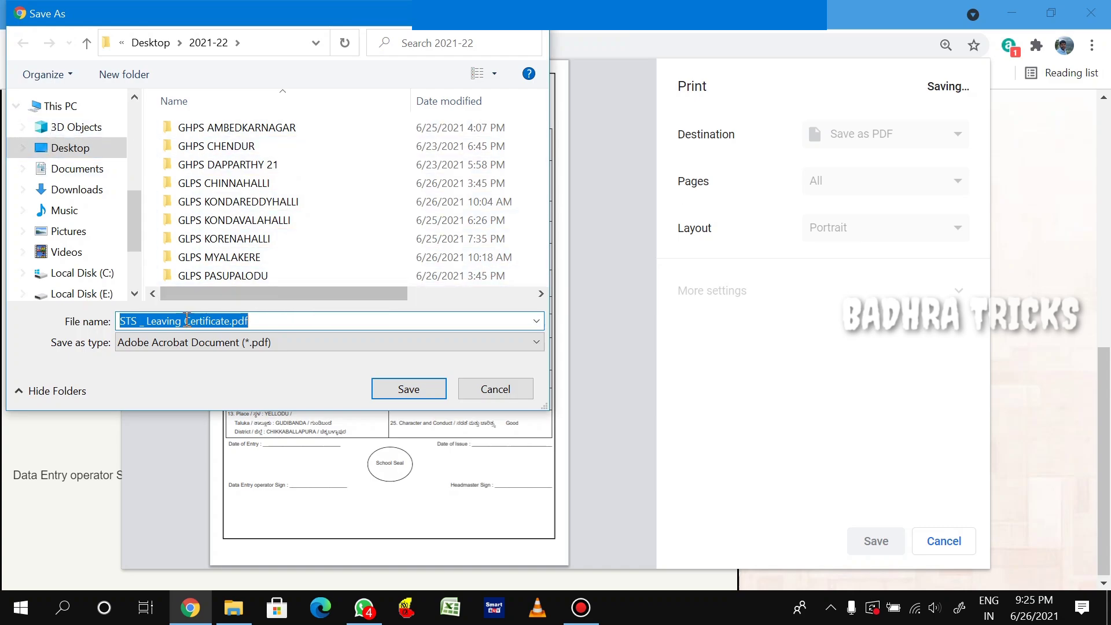
{"action": "type", "text": "KALAP"}
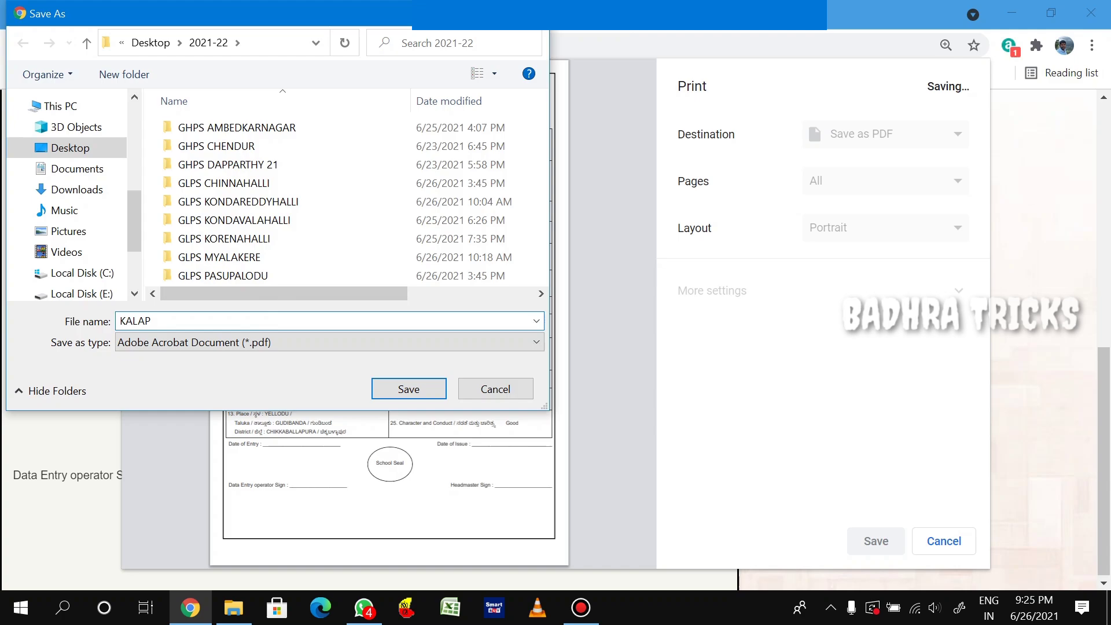
{"action": "key", "text": "BackSpace"}
{"action": "key", "text": "BackSpace"}
{"action": "type", "text": "PANA"}
{"action": "left_click", "coordinate": [413, 395]}
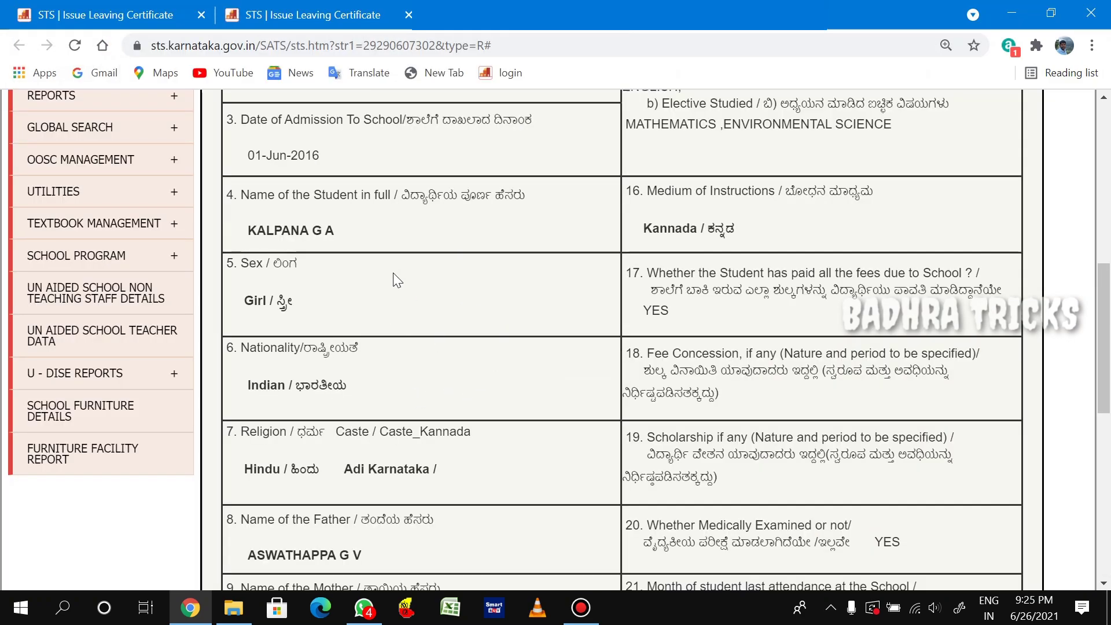
{"action": "scroll", "coordinate": [740, 400], "scroll_direction": "down", "scroll_amount": 4}
{"action": "scroll", "coordinate": [746, 413], "scroll_direction": "down", "scroll_amount": 5}
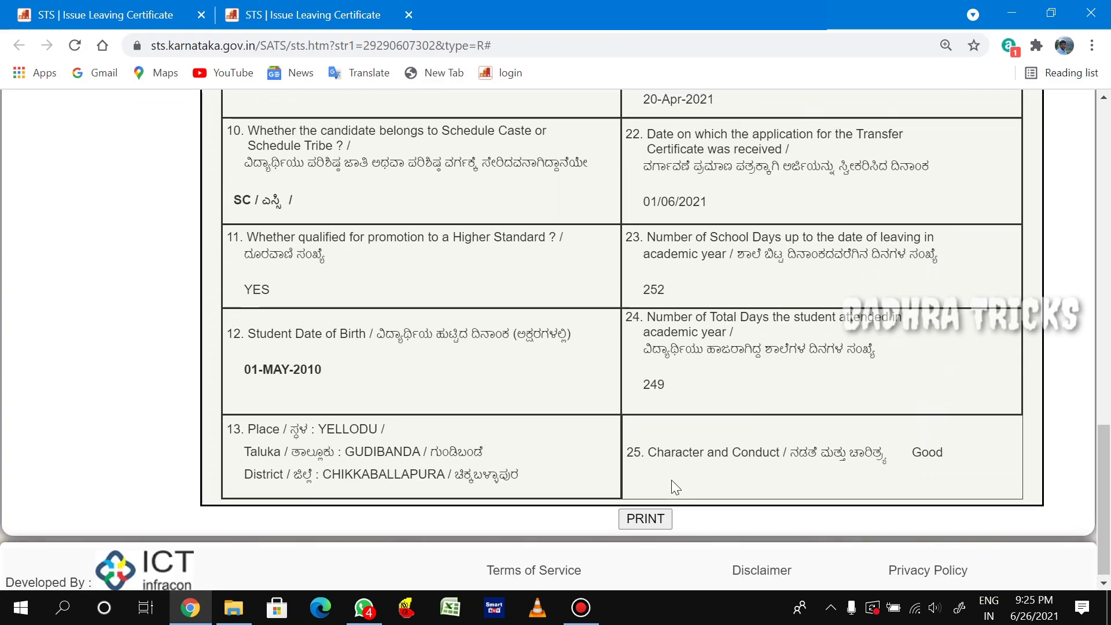
{"action": "scroll", "coordinate": [672, 482], "scroll_direction": "up", "scroll_amount": 10}
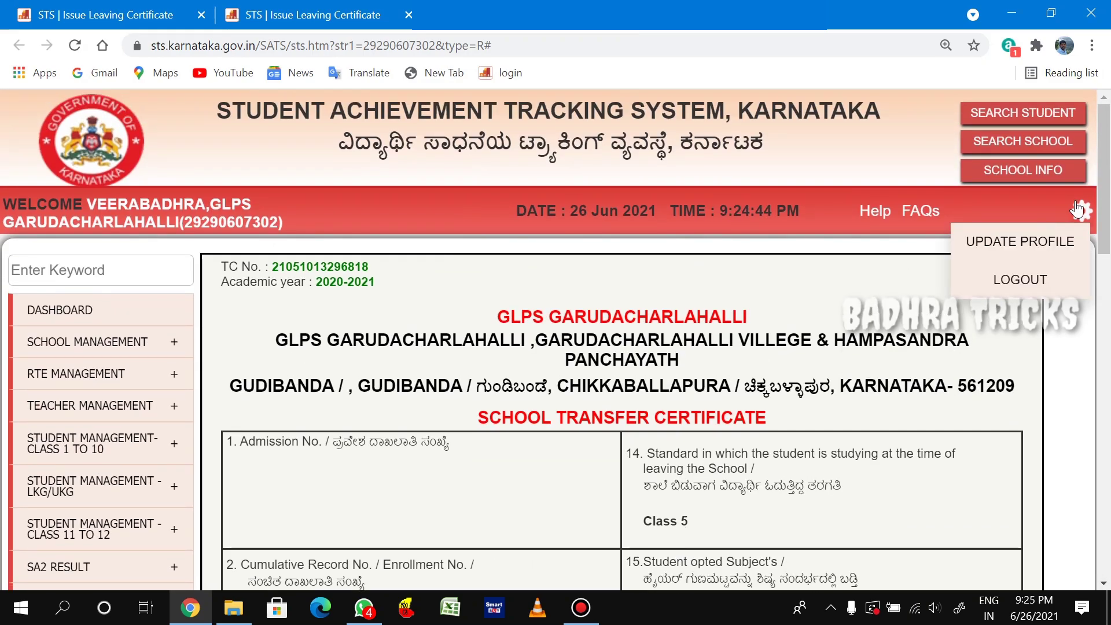